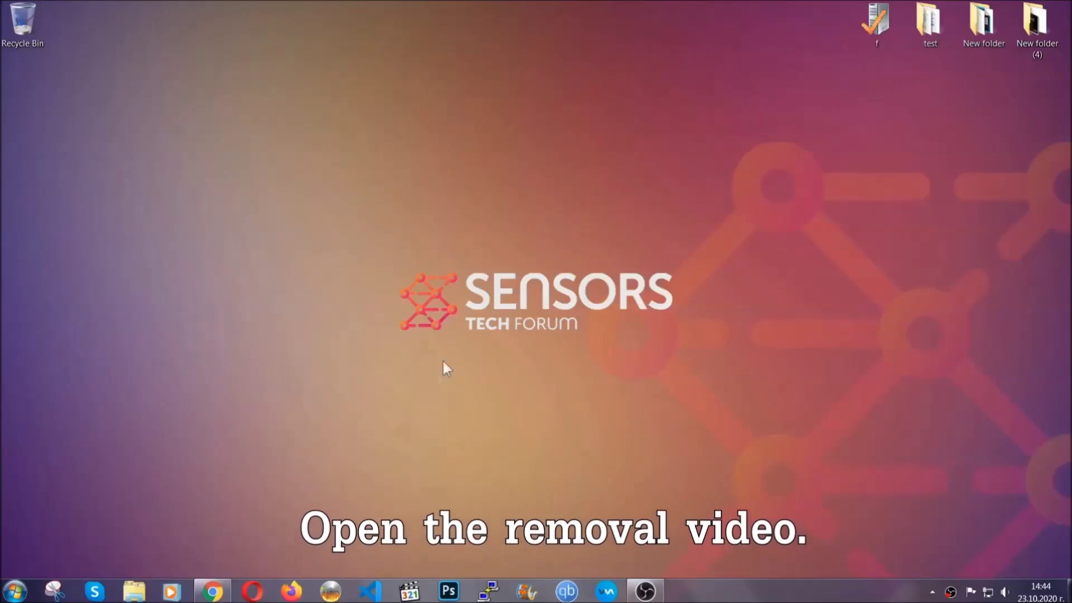
From the YouTube video description, follow the SensorsTechForum link to download SpyHunter-Installer.exe and launch it
click(213, 593)
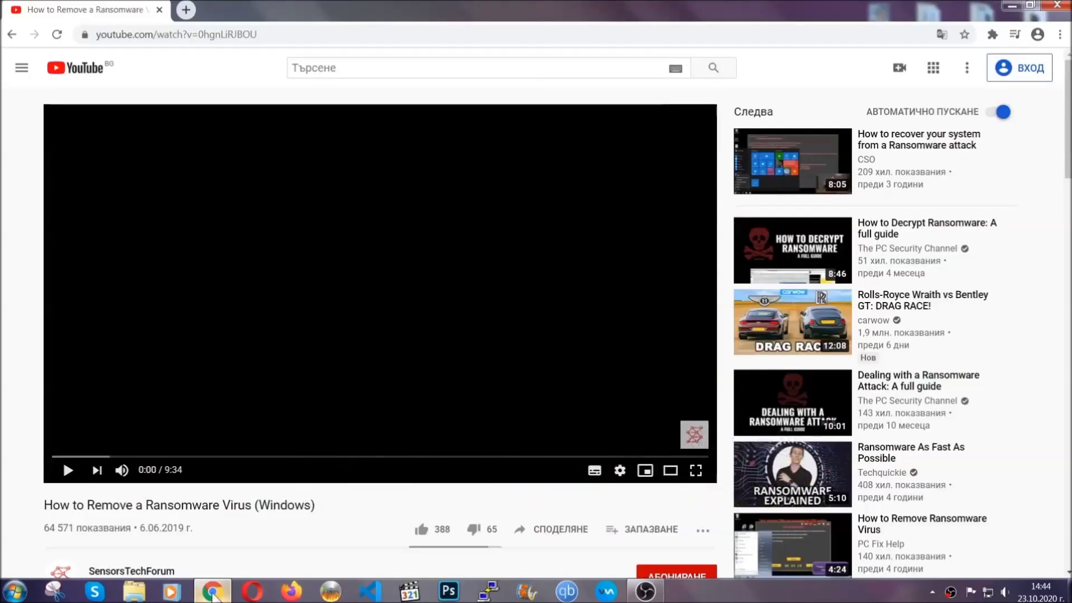
scroll(194, 455, down, 4)
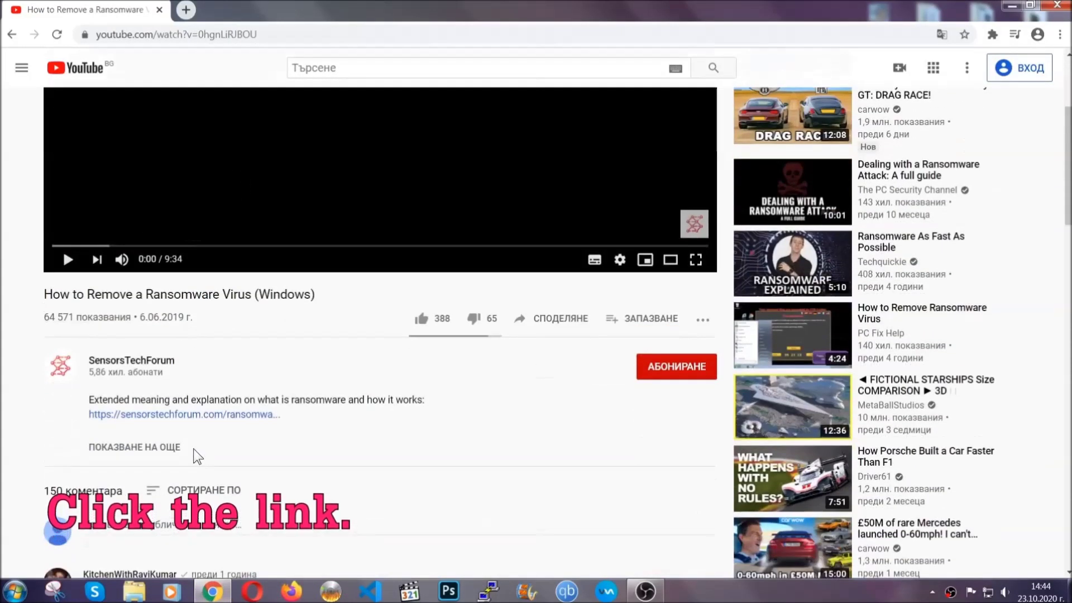
click(212, 416)
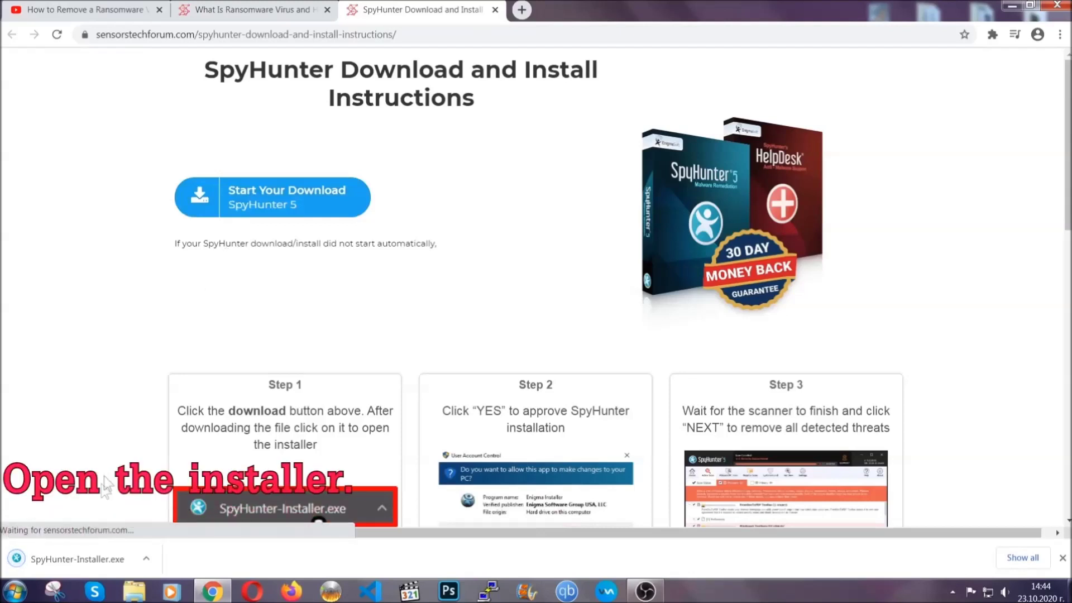
click(76, 557)
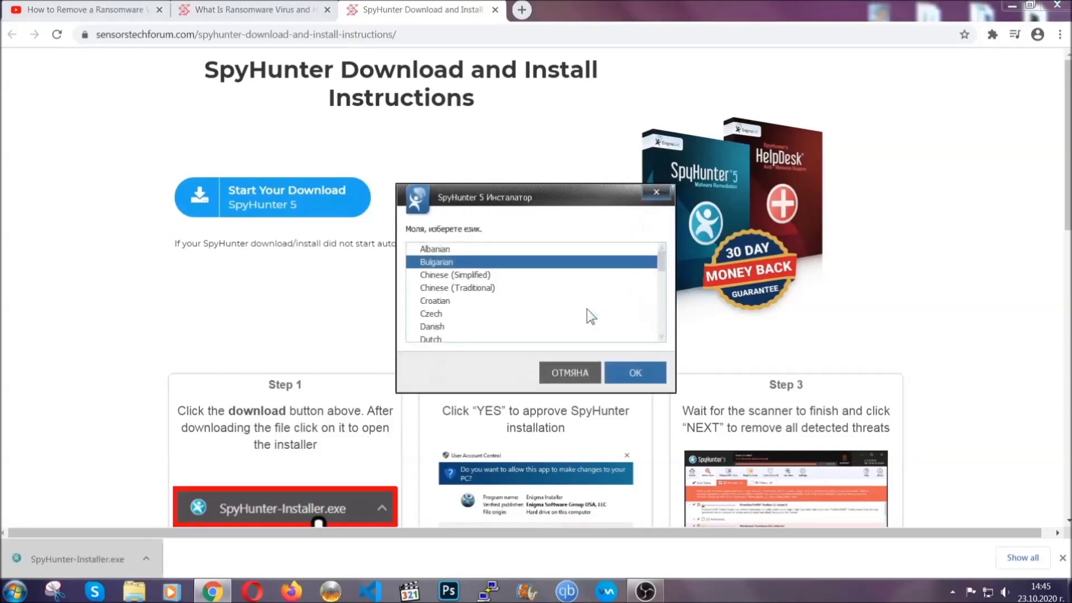
Install SpyHunter 5 in English, accepting the EULA and Privacy Policy, and finish setup
scroll(551, 306, down, 2)
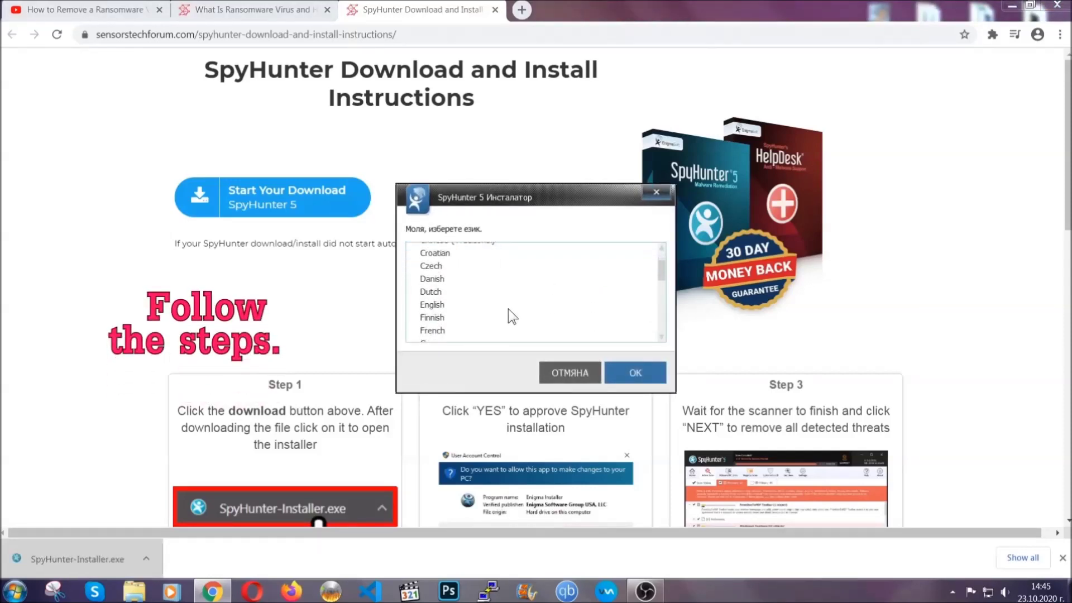
click(506, 306)
click(627, 372)
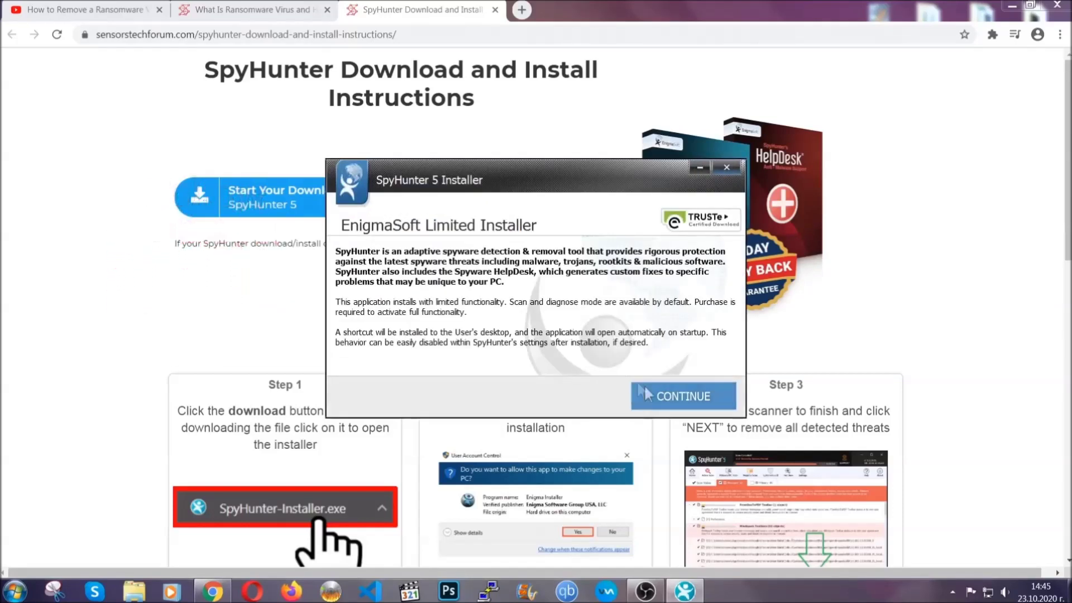
click(646, 391)
click(616, 361)
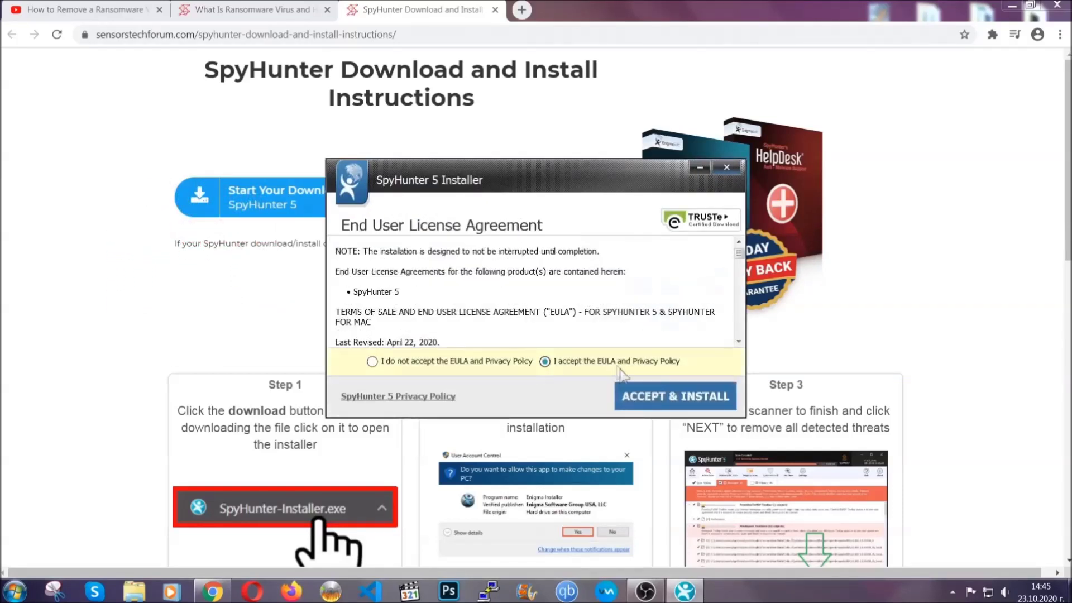
click(640, 391)
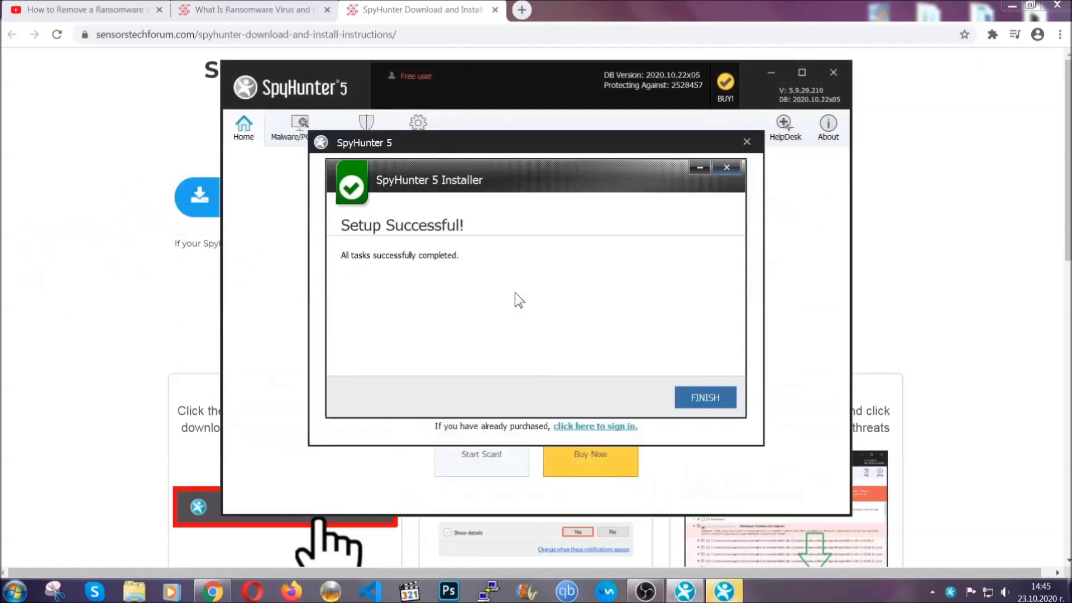
click(686, 400)
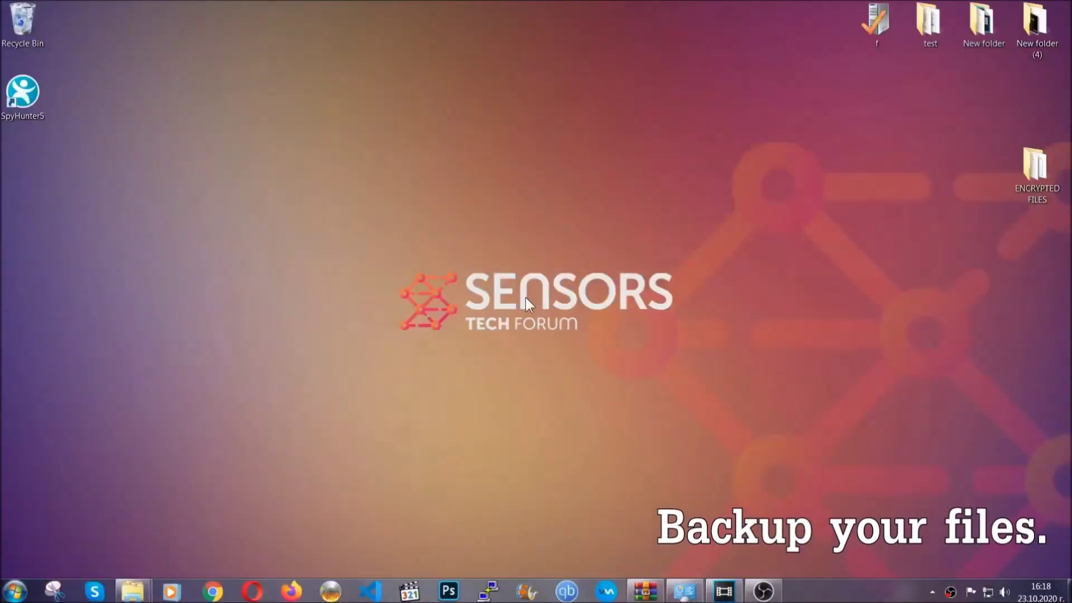
Select and copy all six .efji files in the ENCRYPTED FILES folder
double_click(1029, 172)
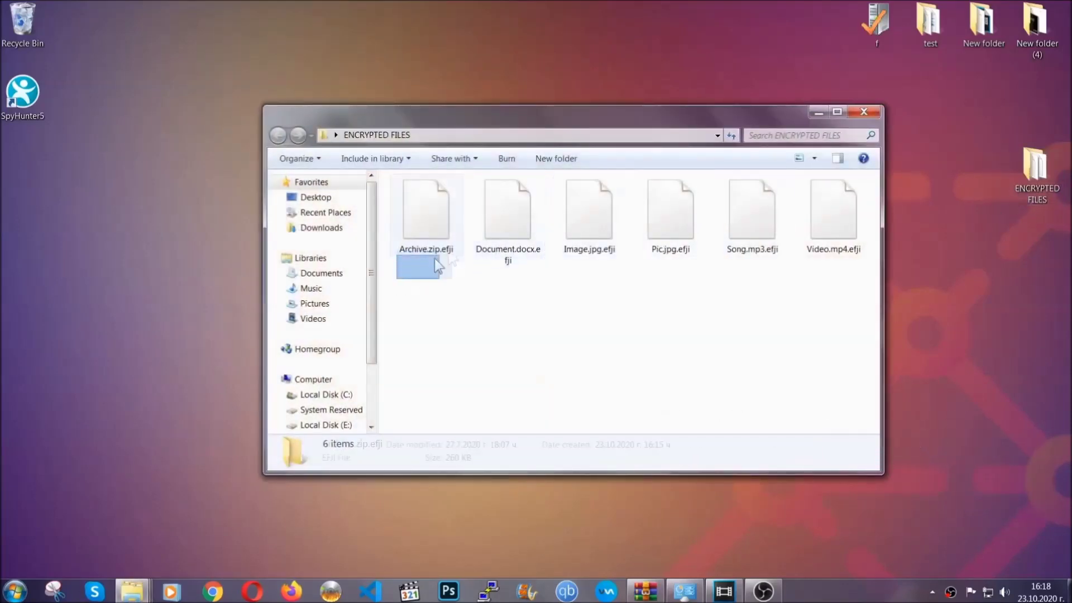
drag(435, 258, 839, 199)
right_click(838, 199)
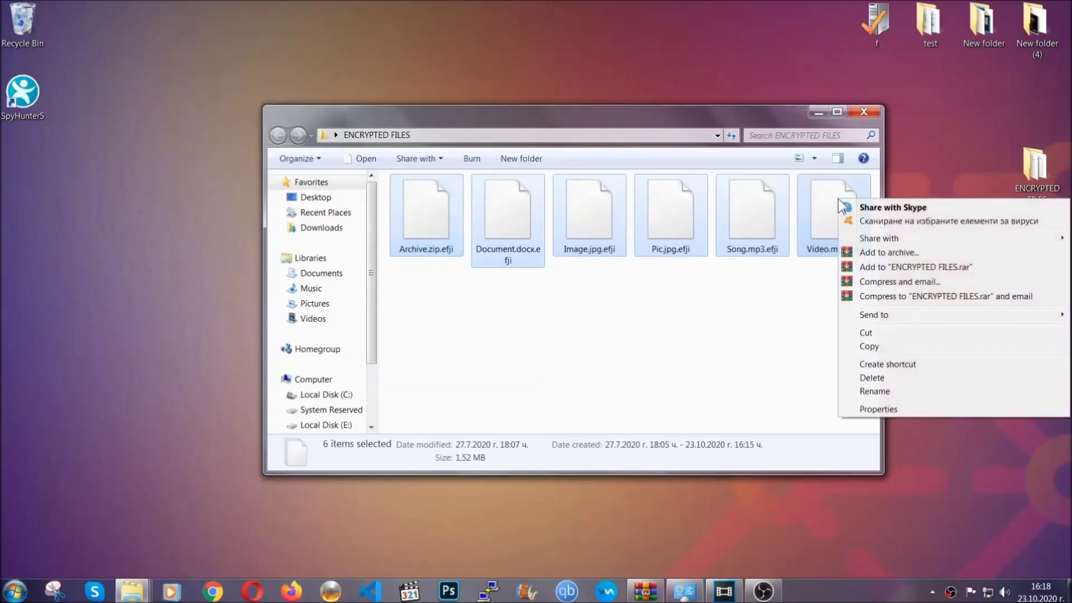
click(868, 347)
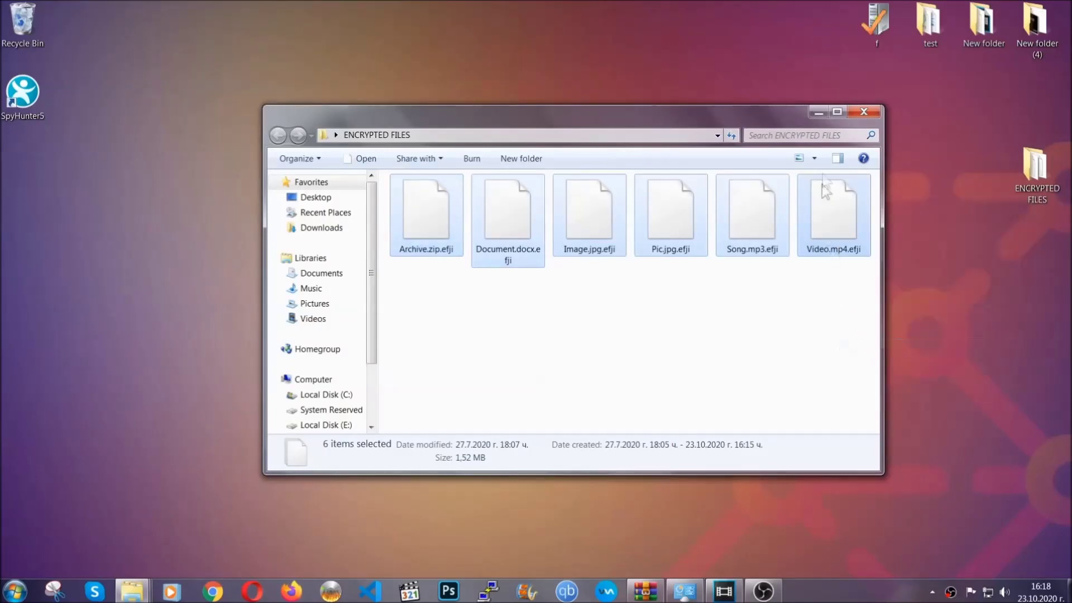
click(818, 113)
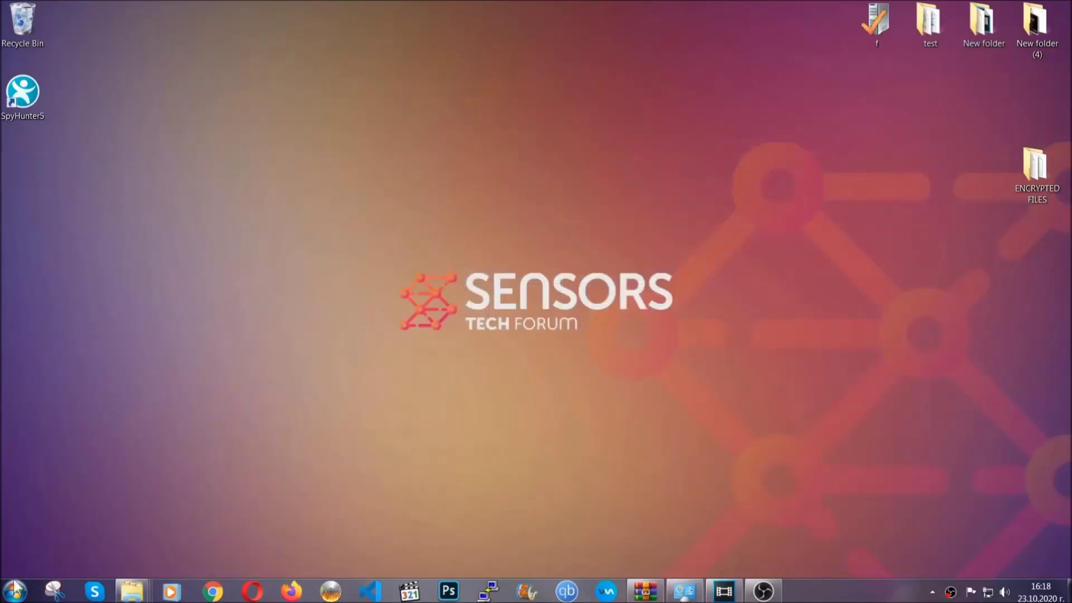
Paste the copied files onto FLASH DRIVE (H:) and close its window
click(15, 590)
click(204, 418)
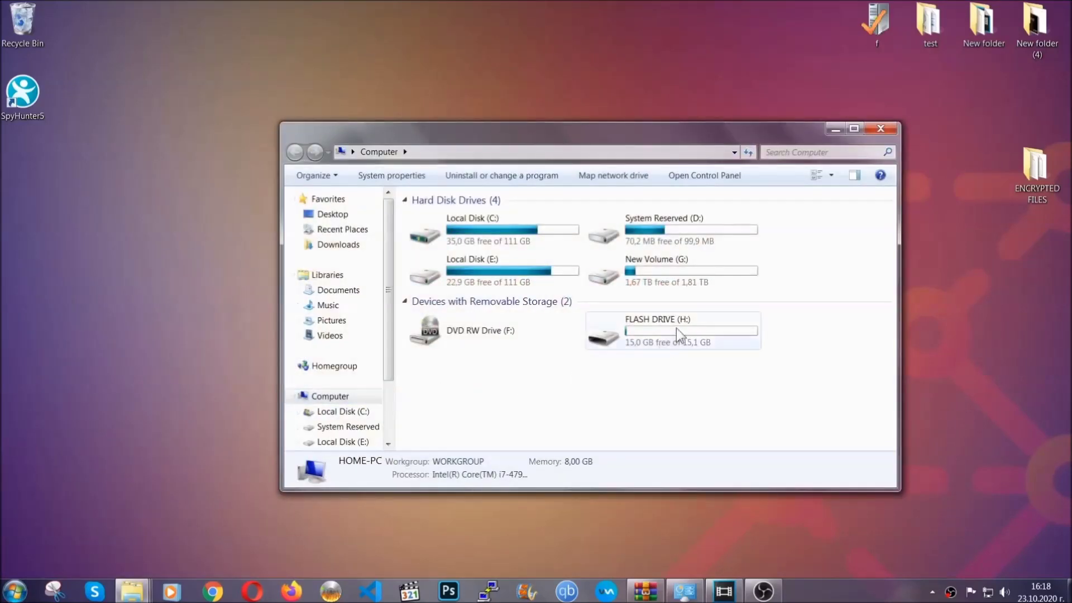
double_click(676, 327)
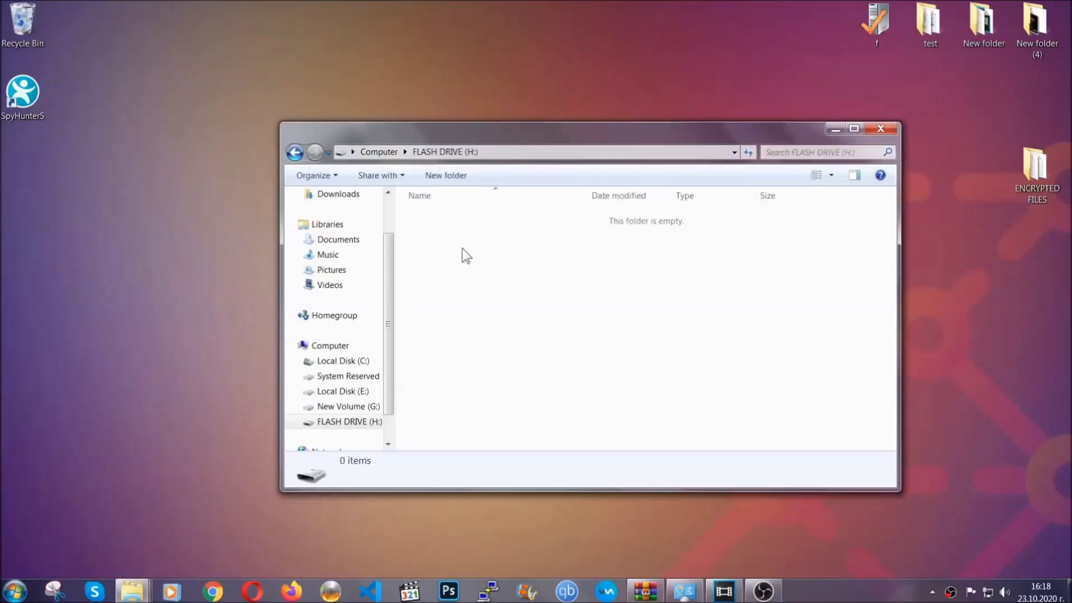
right_click(466, 256)
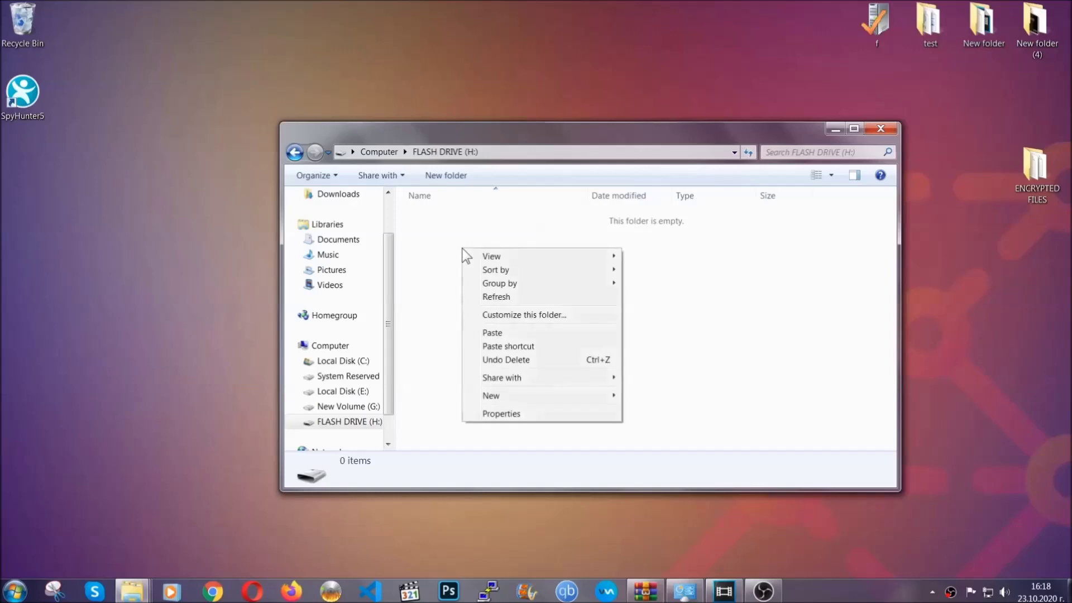
click(488, 333)
click(488, 334)
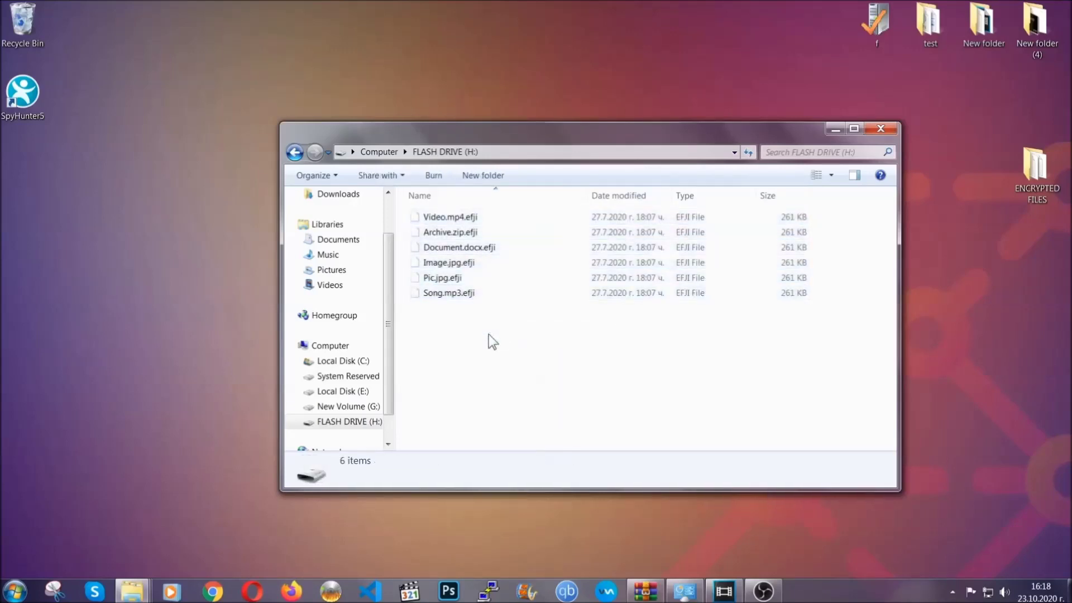
click(881, 129)
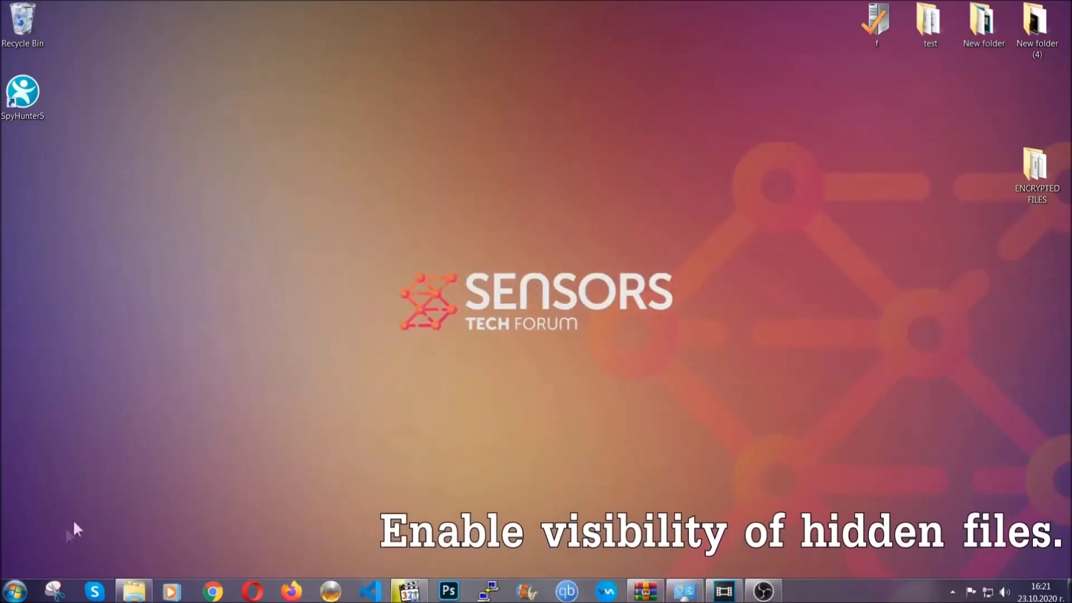
Find 'hidden files and folders' in Start search and apply 'Show hidden files, folders, and drives'
click(15, 591)
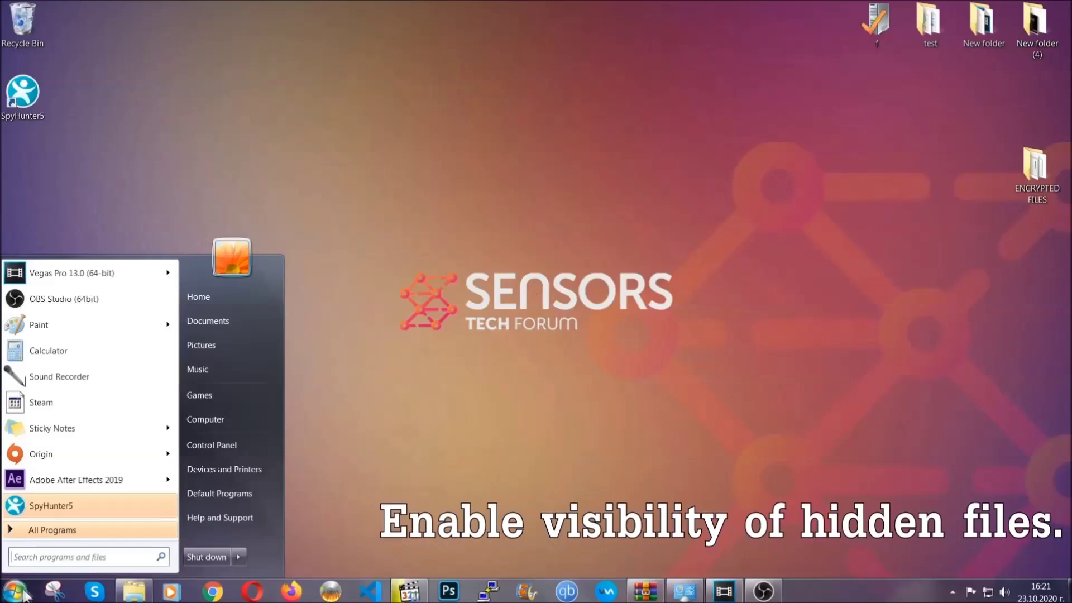
click(46, 554)
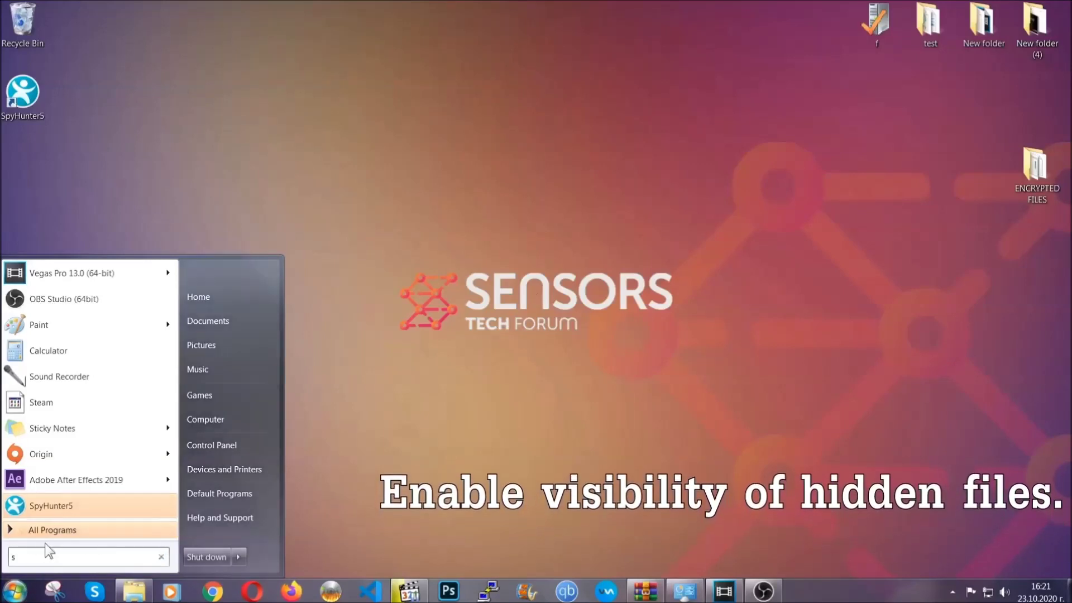
text(showh)
key(BackSpace)
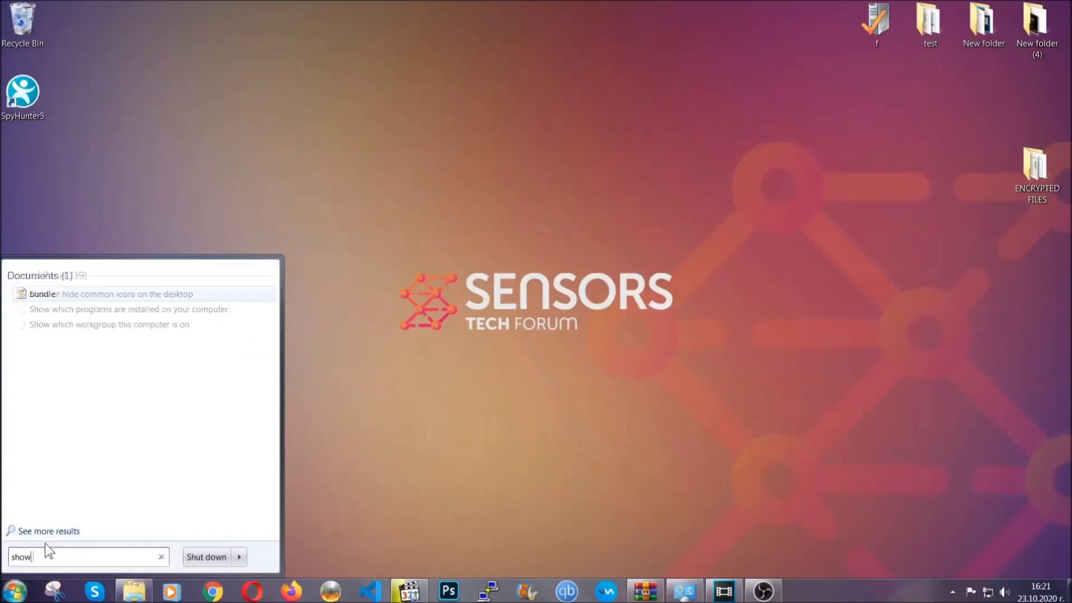
text(hidden files and folders)
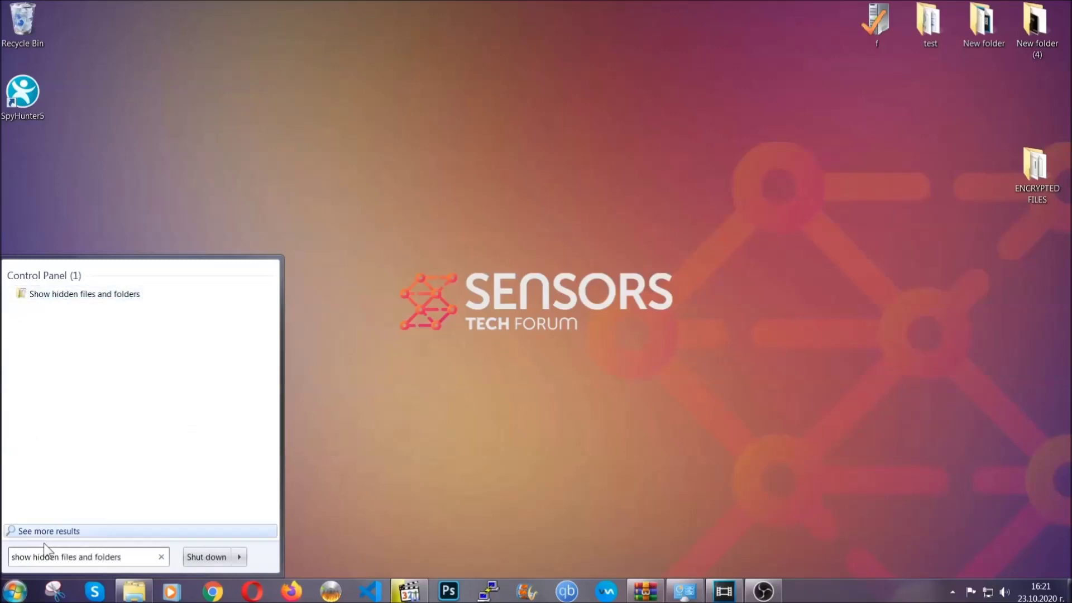
click(126, 296)
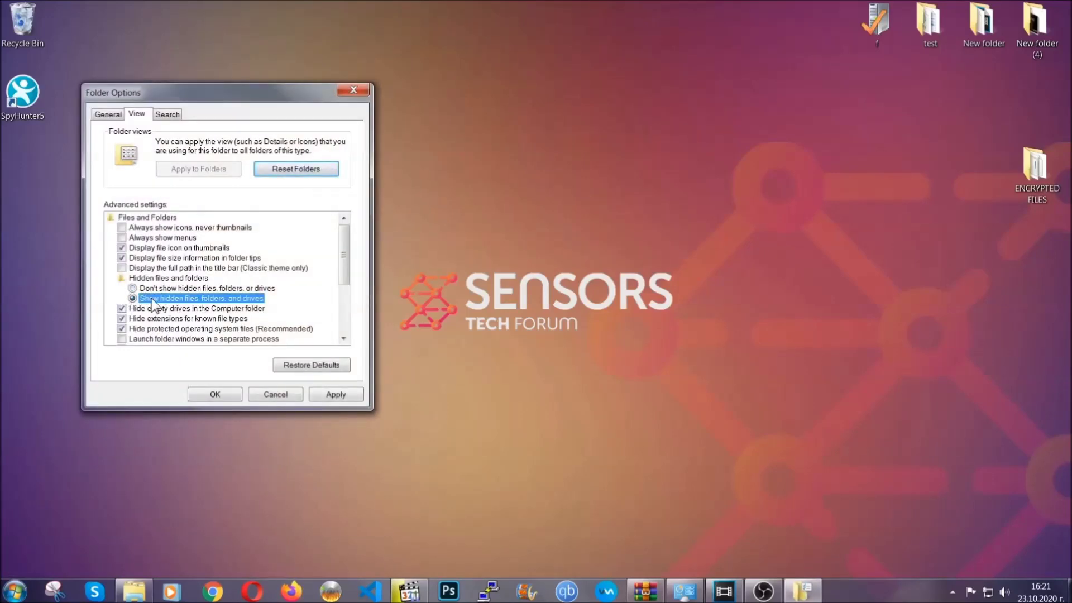
click(332, 398)
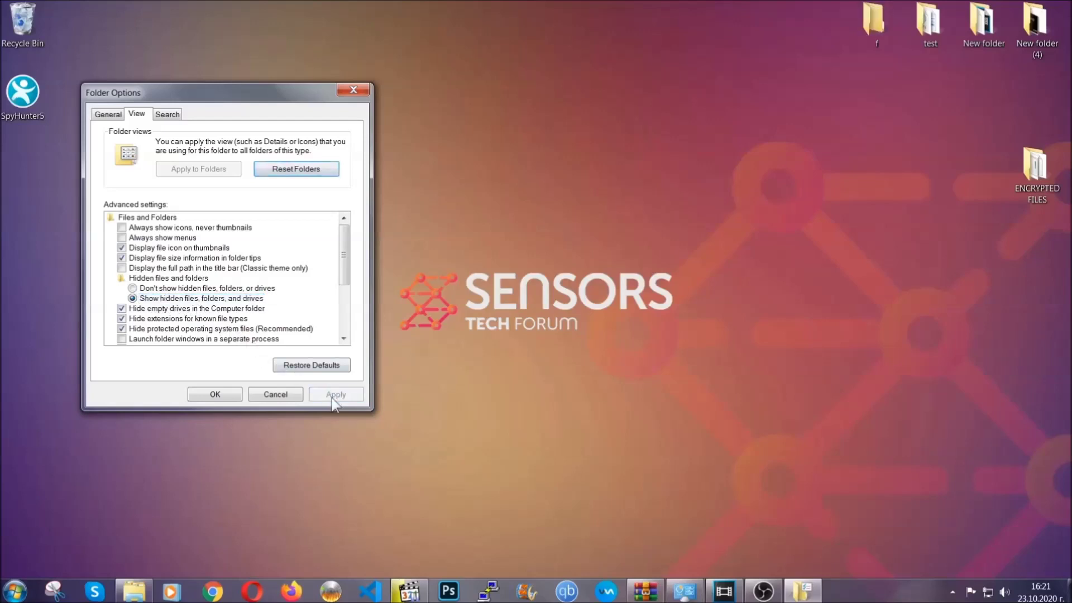
click(210, 394)
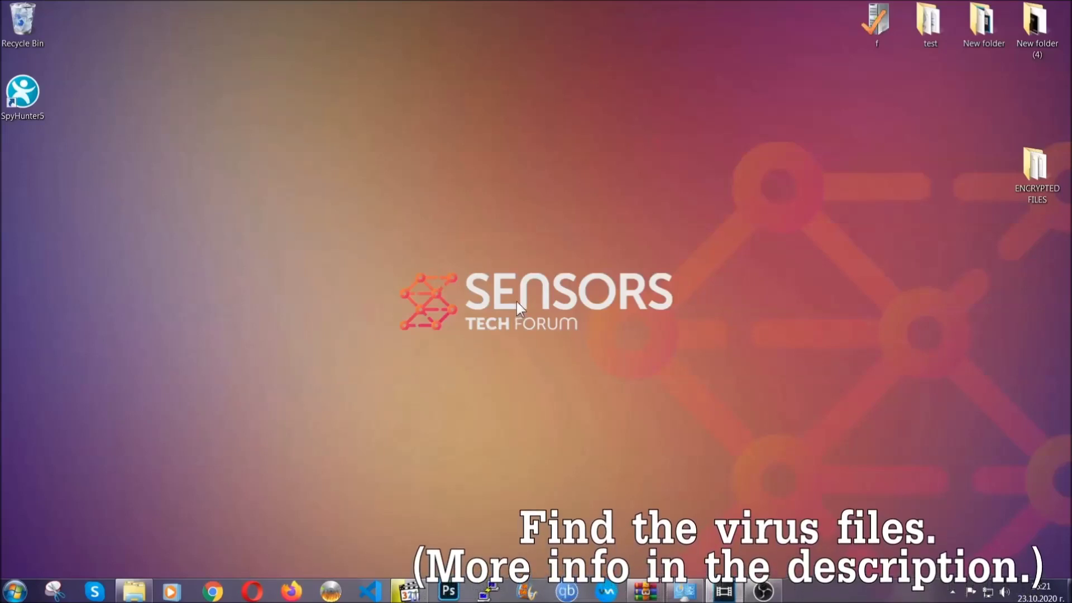
Search the whole Computer for 'fileextension:exe Example Vir' to locate the virus executable
click(14, 590)
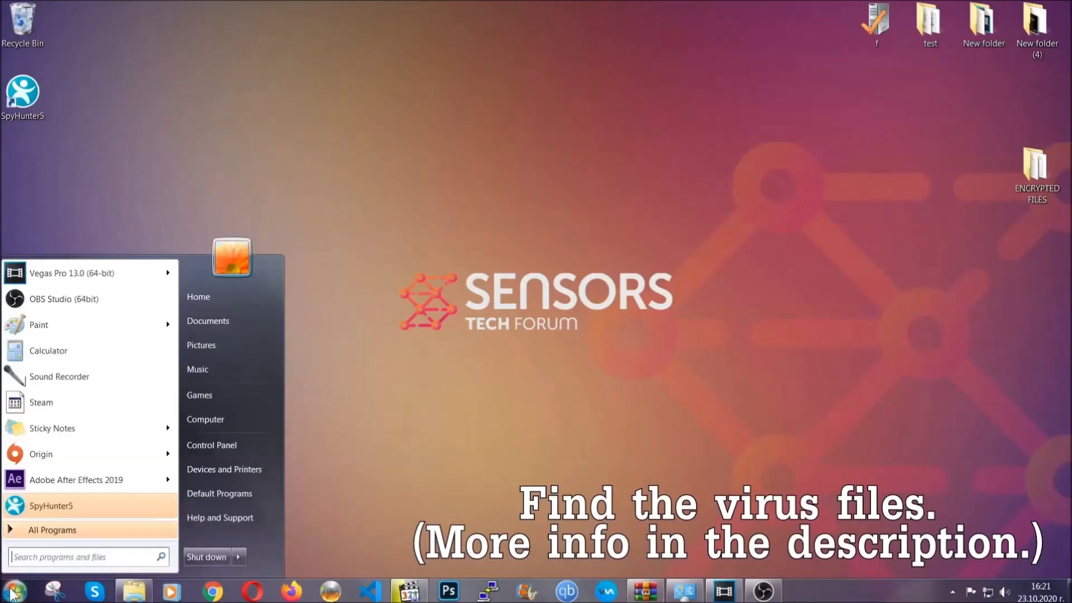
click(220, 417)
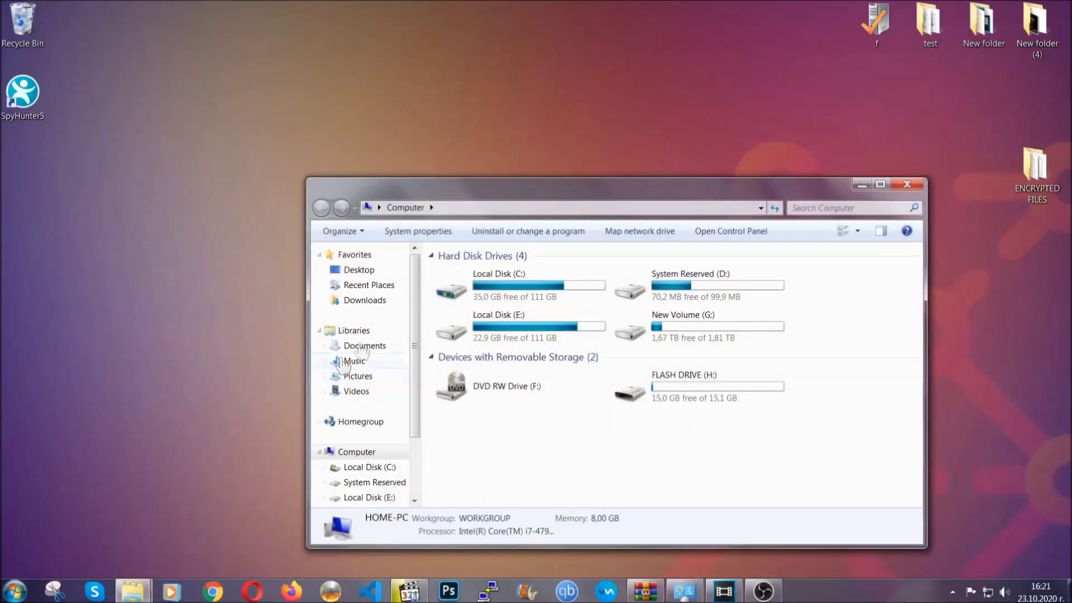
drag(583, 197, 512, 149)
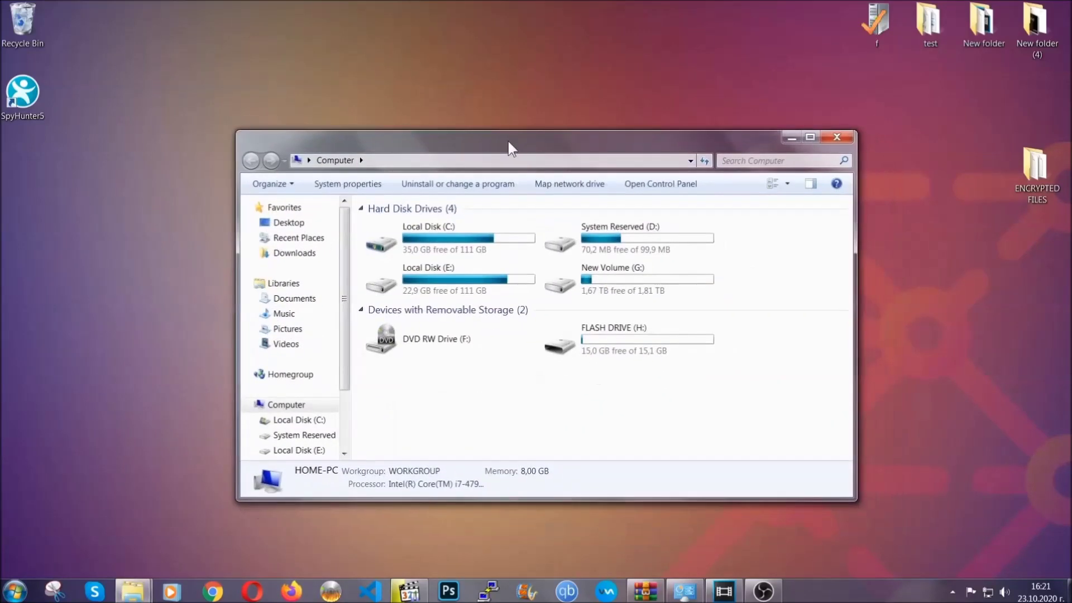
click(727, 161)
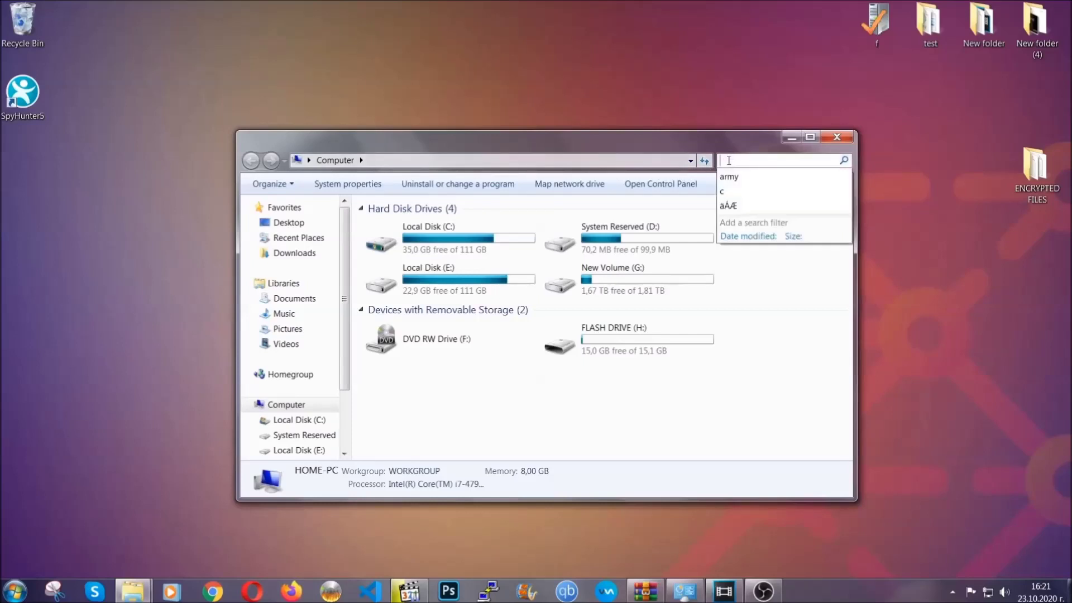
text(file)
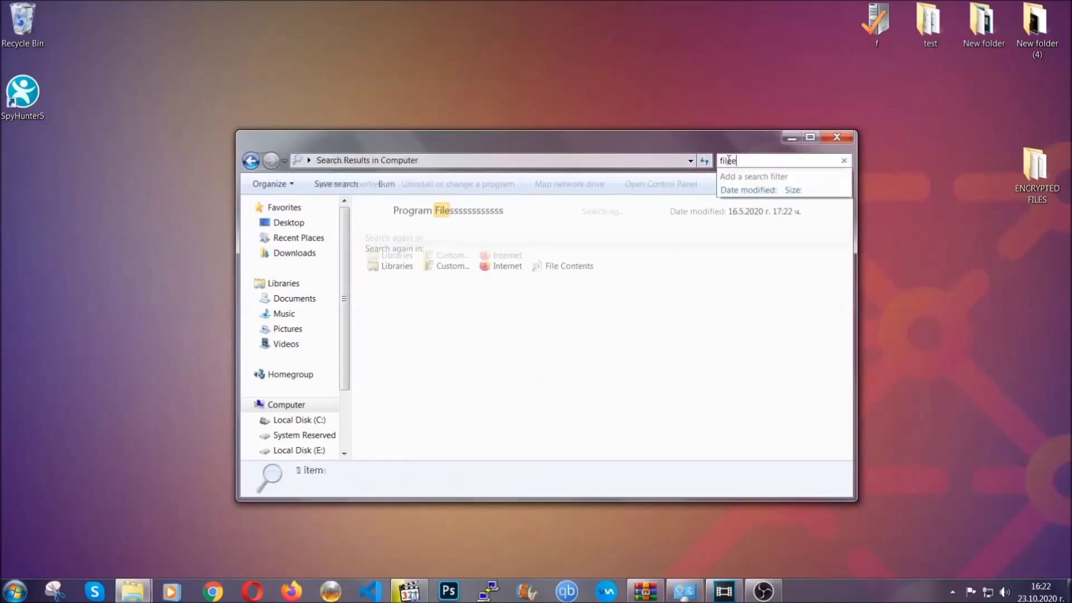
text(extension:exe )
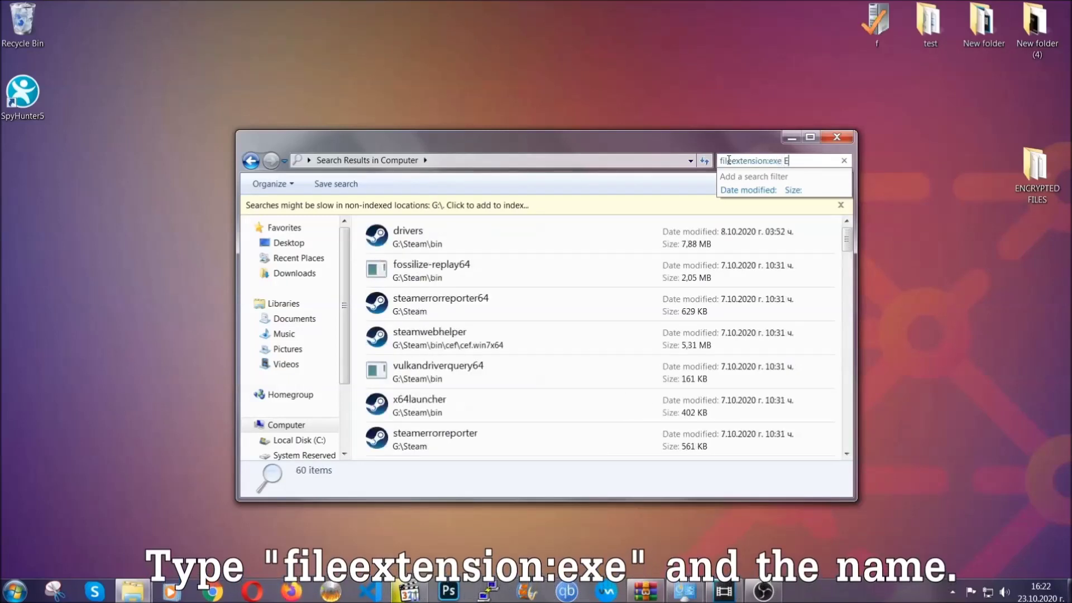
text(Example Virus Name)
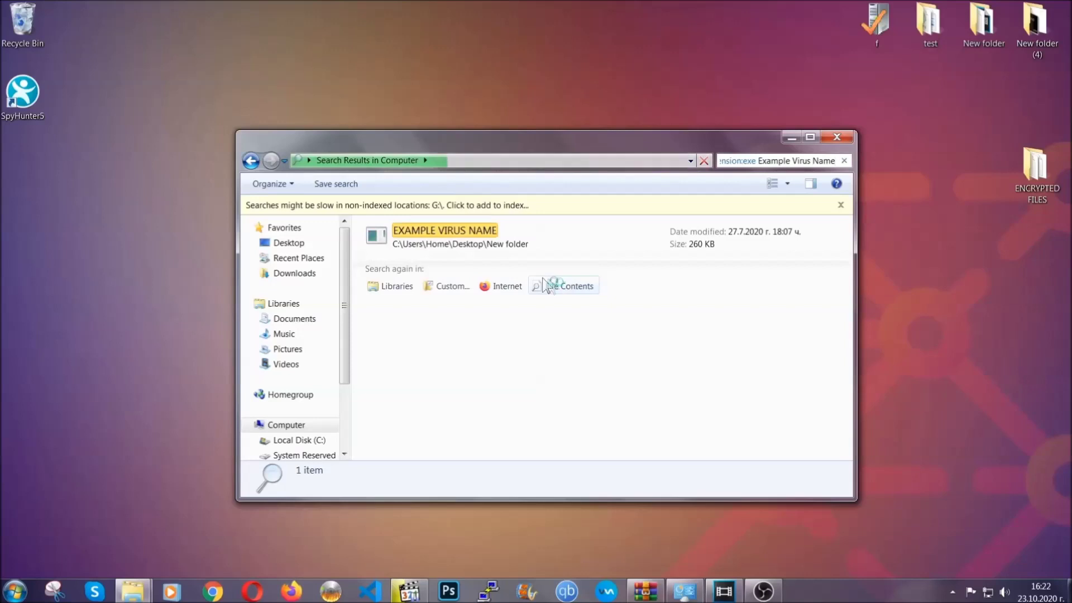
Delete the EXAMPLE VIRUS NAME file to the Recycle Bin and close the window
click(469, 229)
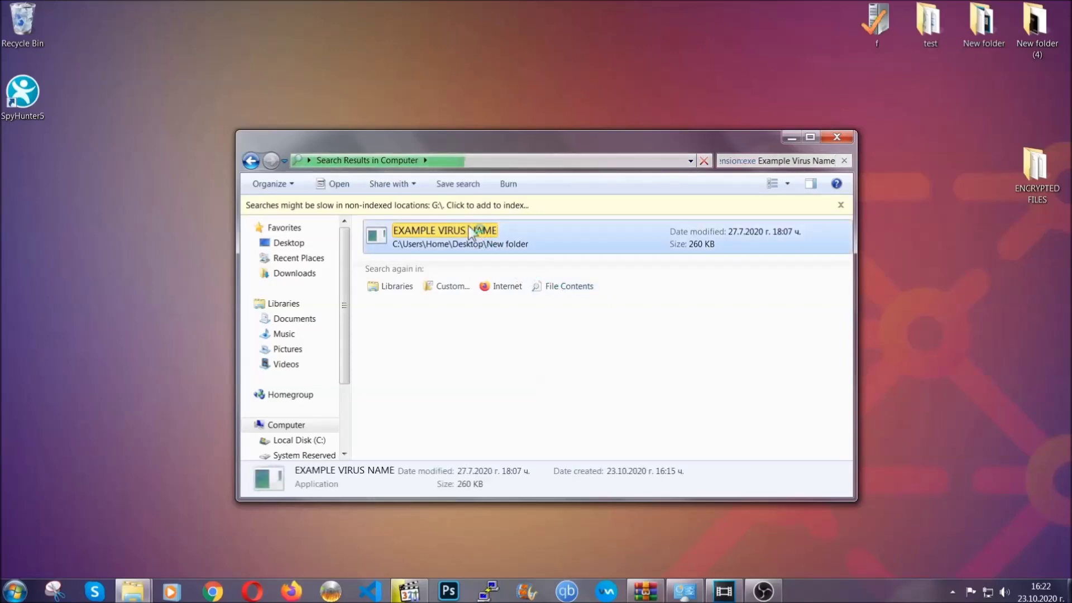
right_click(473, 234)
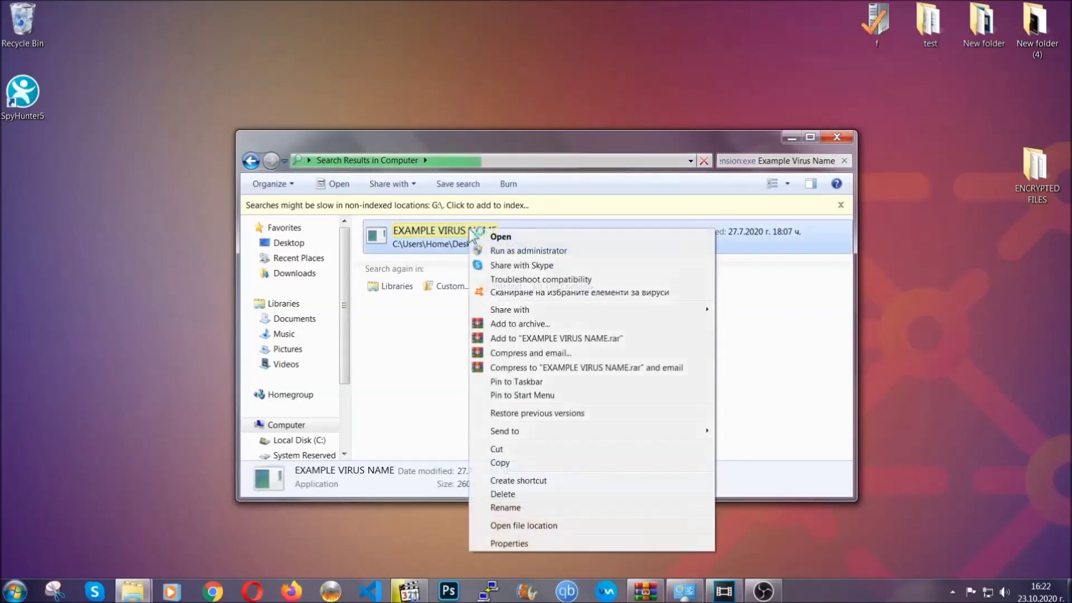
click(517, 494)
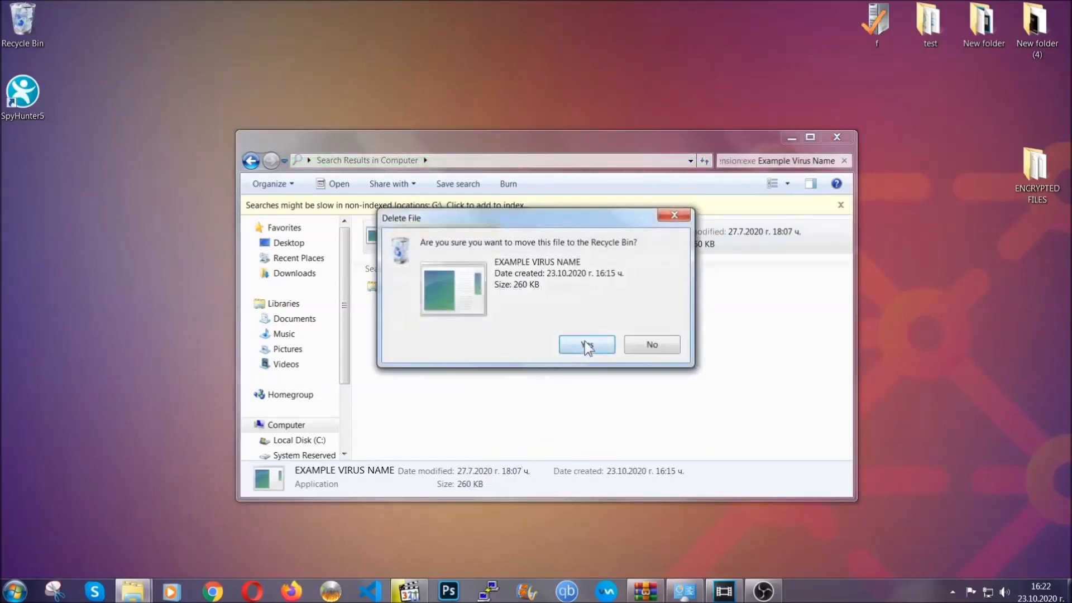
click(585, 343)
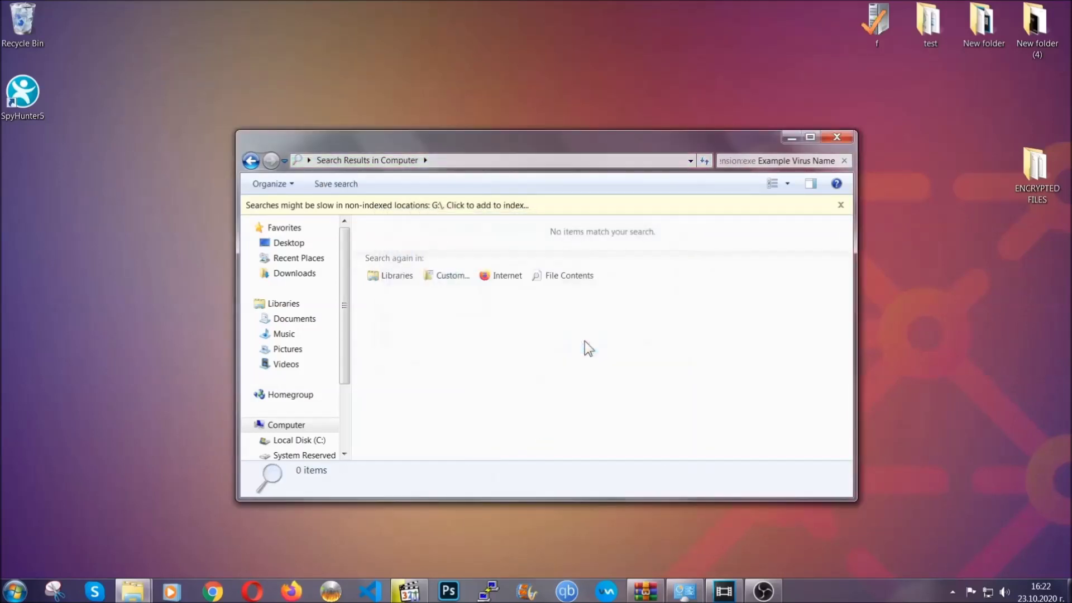
click(837, 137)
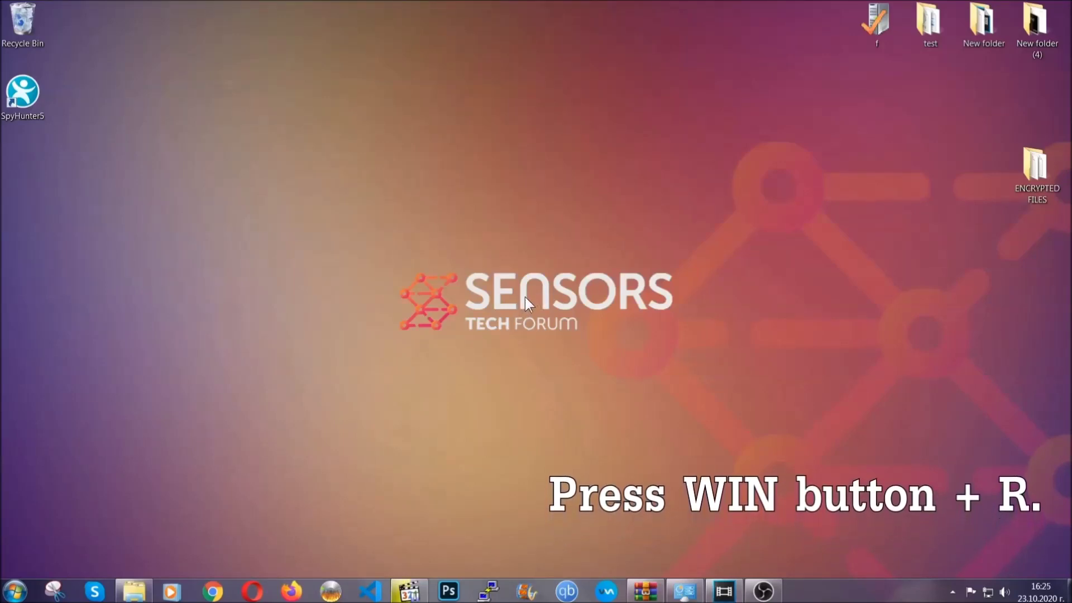
Launch REGEDIT from the Win+R Run box, replacing the pre-filled 'cmd'
key(super+r)
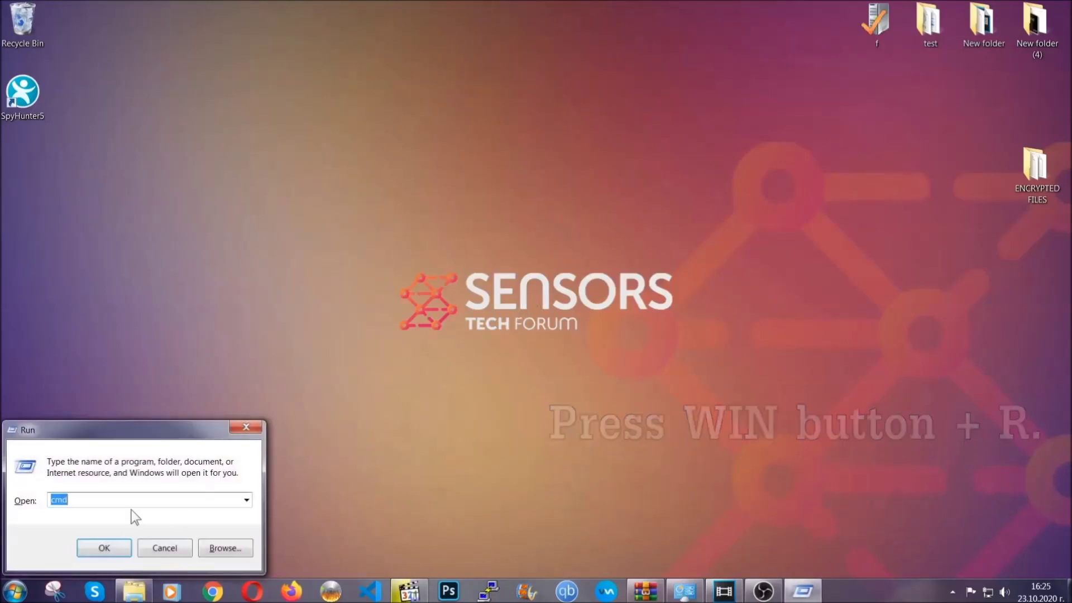
click(101, 505)
drag(101, 507, 13, 505)
text(REGEDIT)
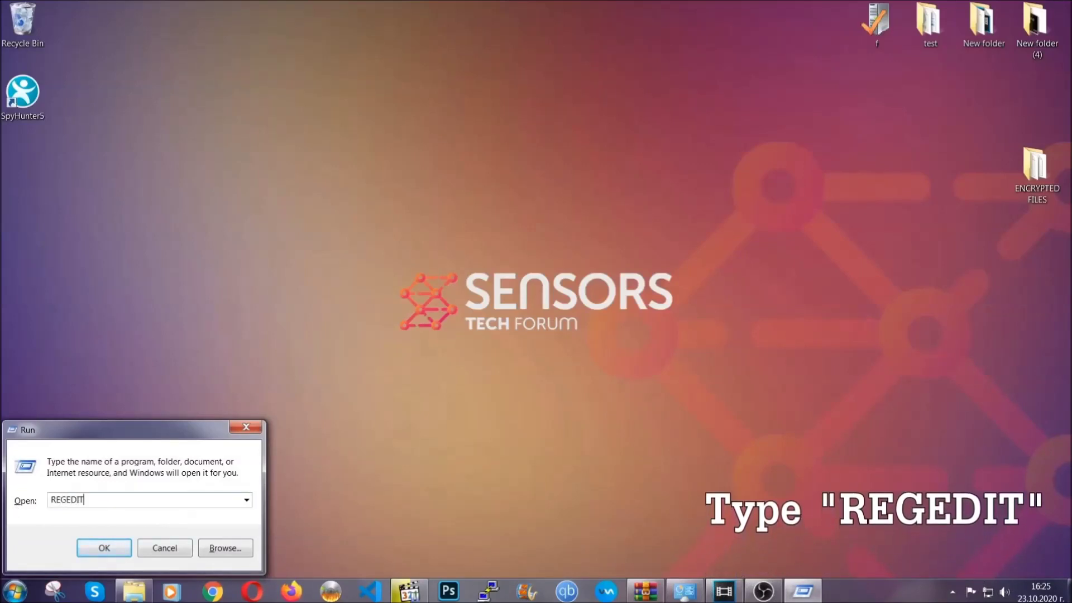
click(92, 546)
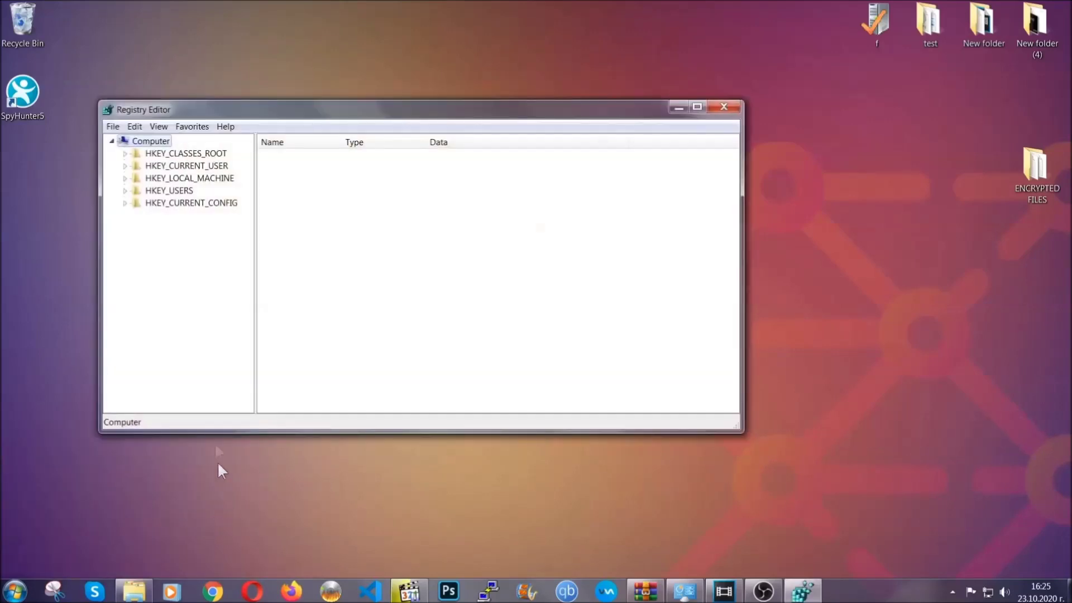
Export the whole registry to a BACKUP file on the Desktop
click(113, 127)
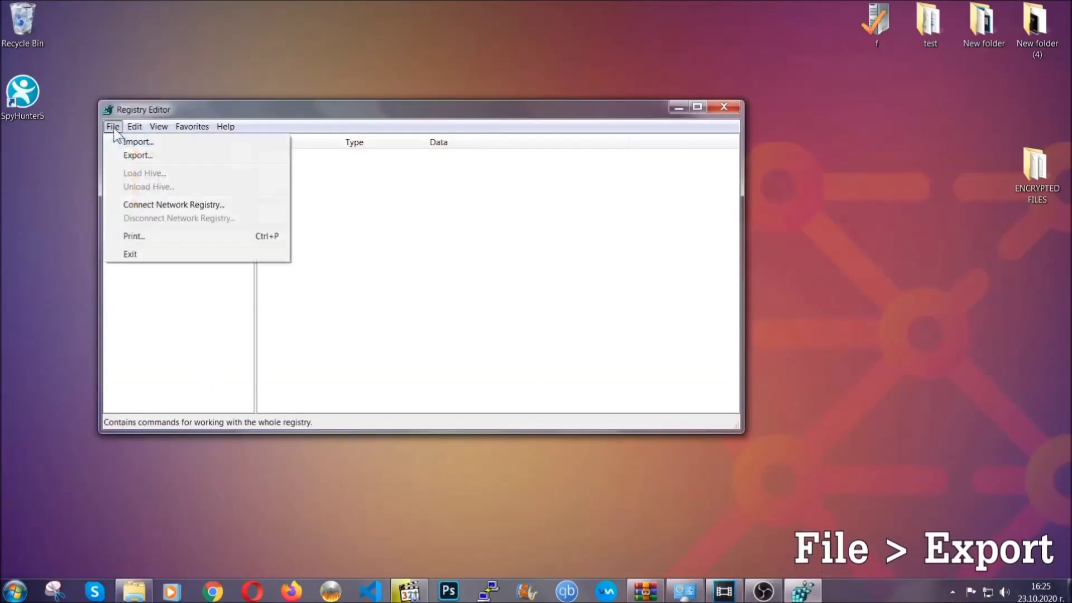
click(139, 154)
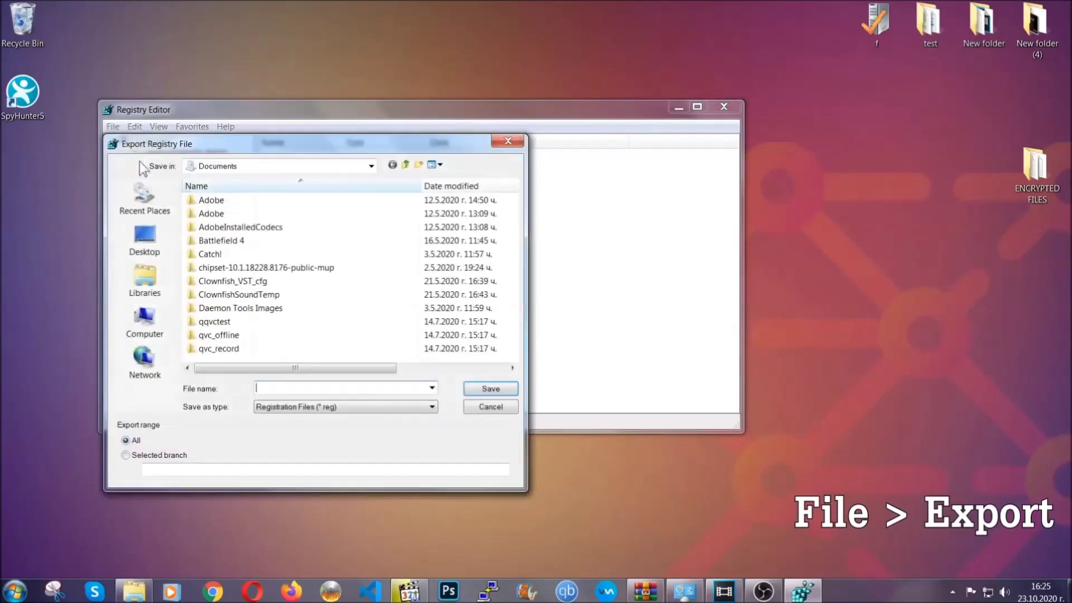
click(141, 239)
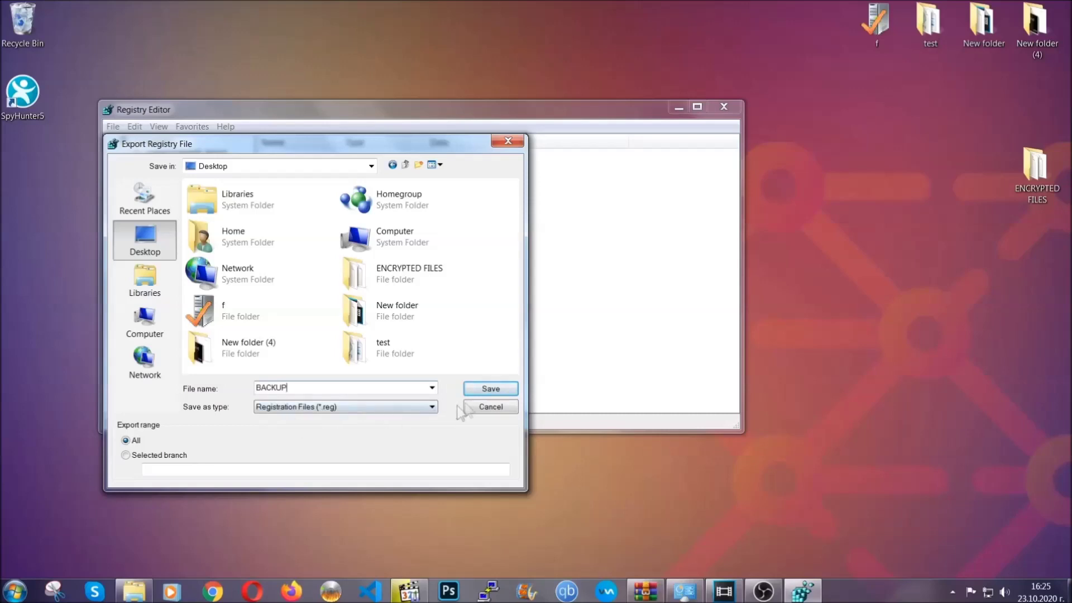
click(483, 390)
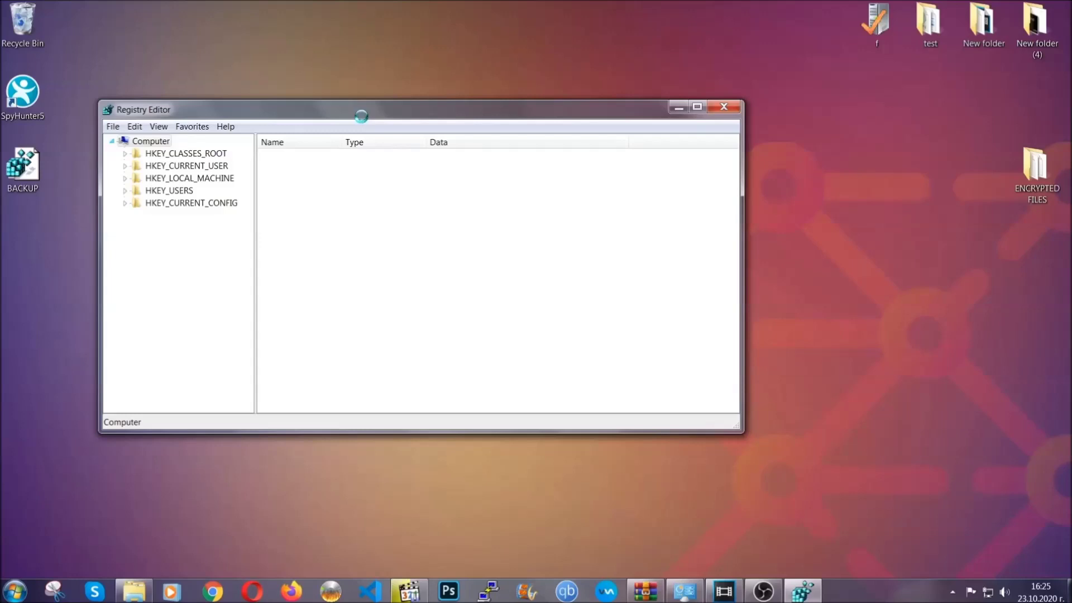
Reposition the Registry Editor window and check the File menu's import option without using it
drag(362, 118, 467, 151)
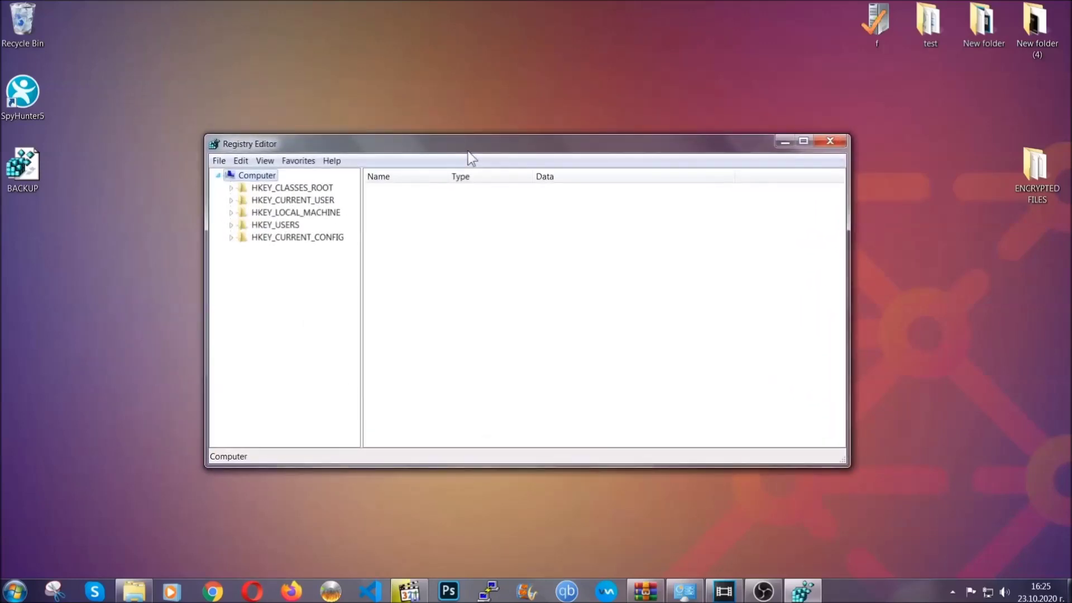
click(219, 161)
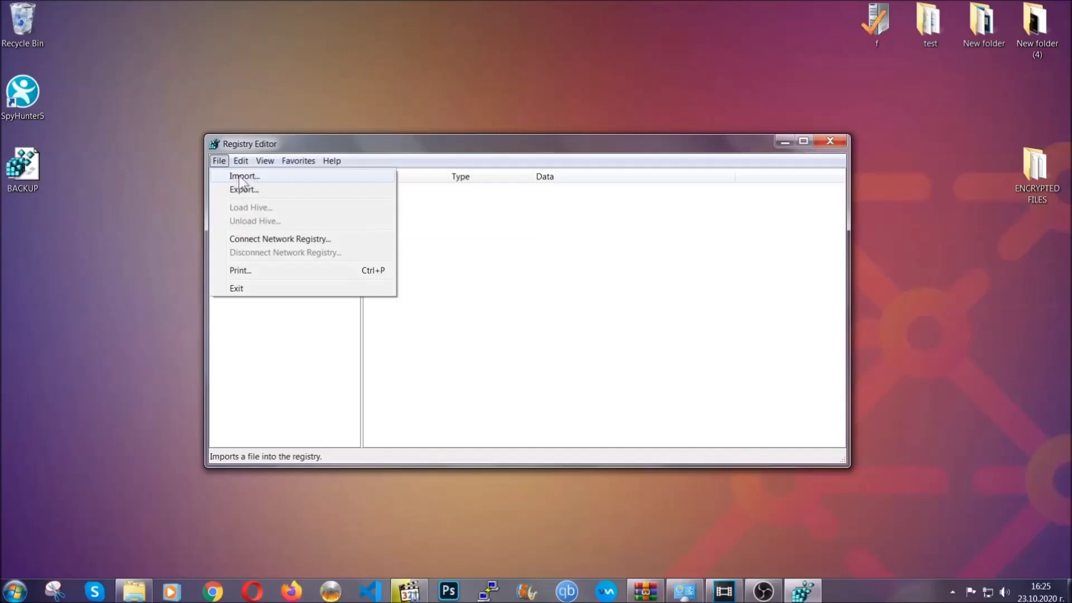
click(220, 161)
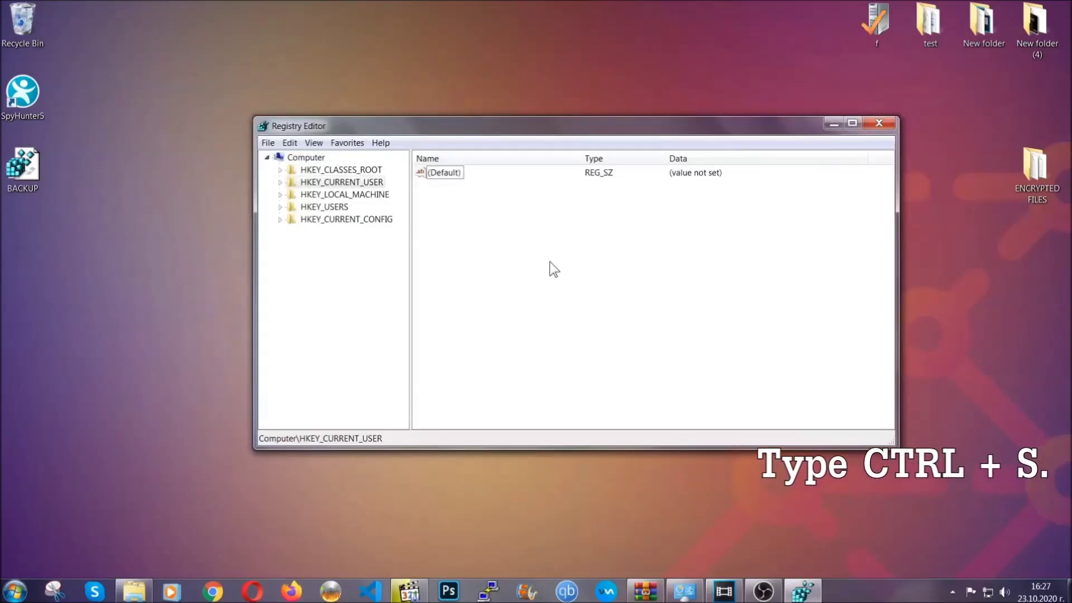
Search the registry for 'RunOnce', then open the CurrentVersion\Run key listing THE VIRUS
key(ctrl+f)
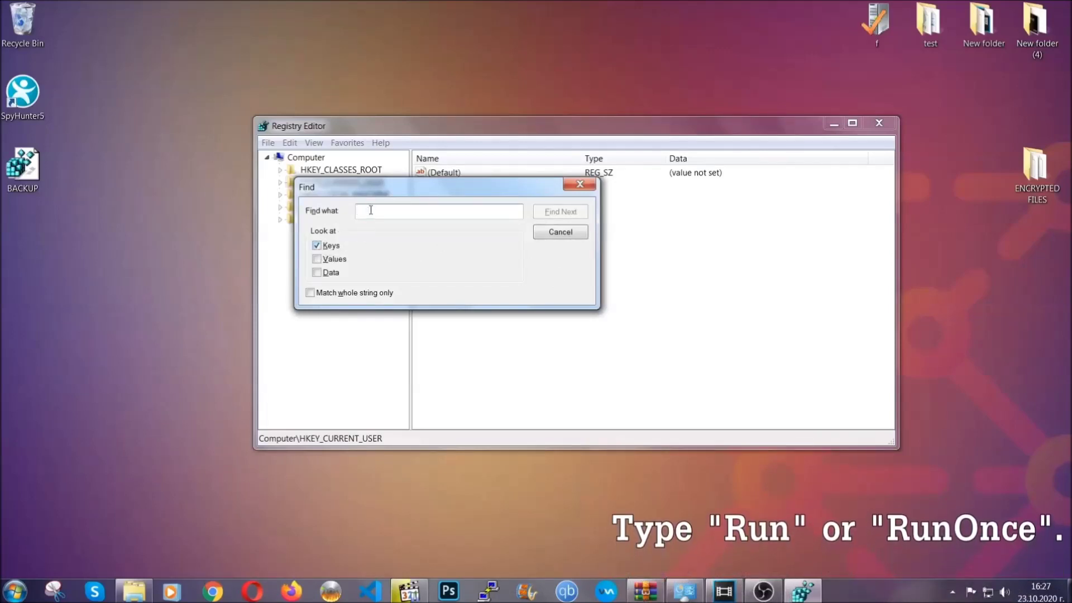
text(RunO)
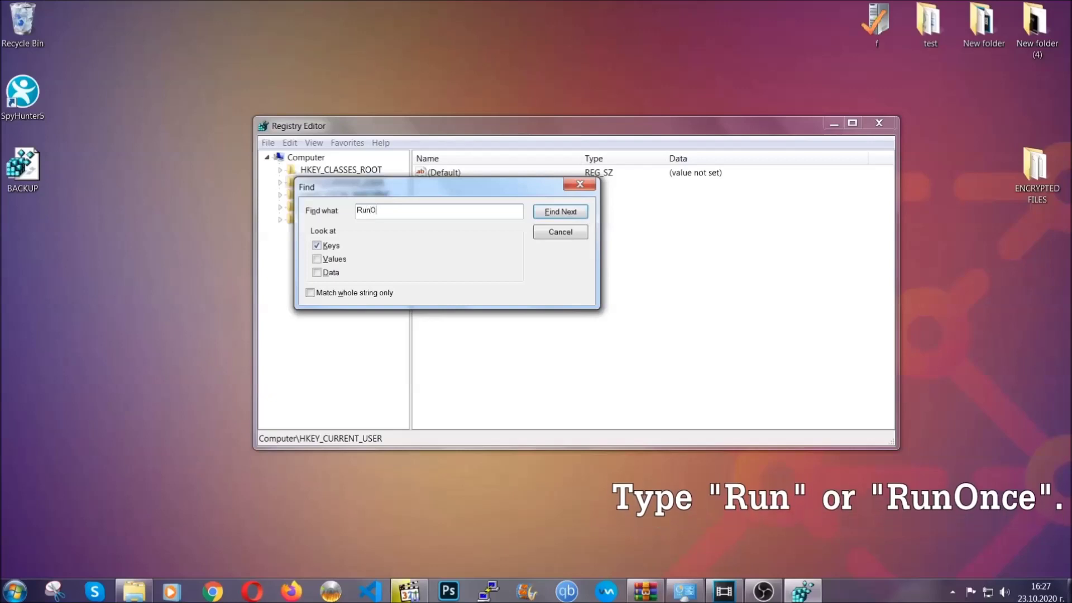
text(nce)
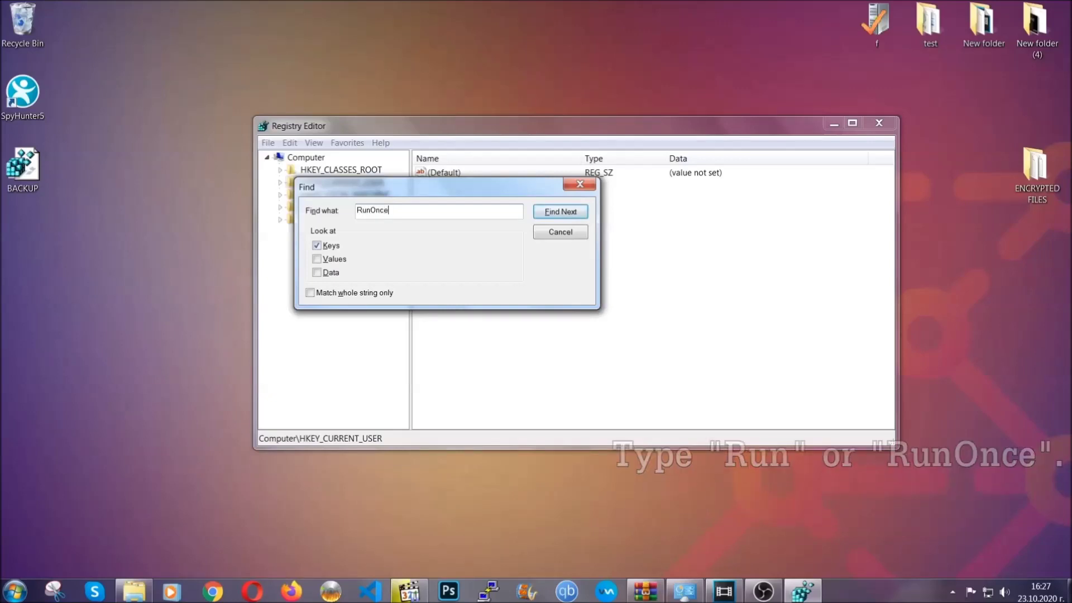
click(571, 212)
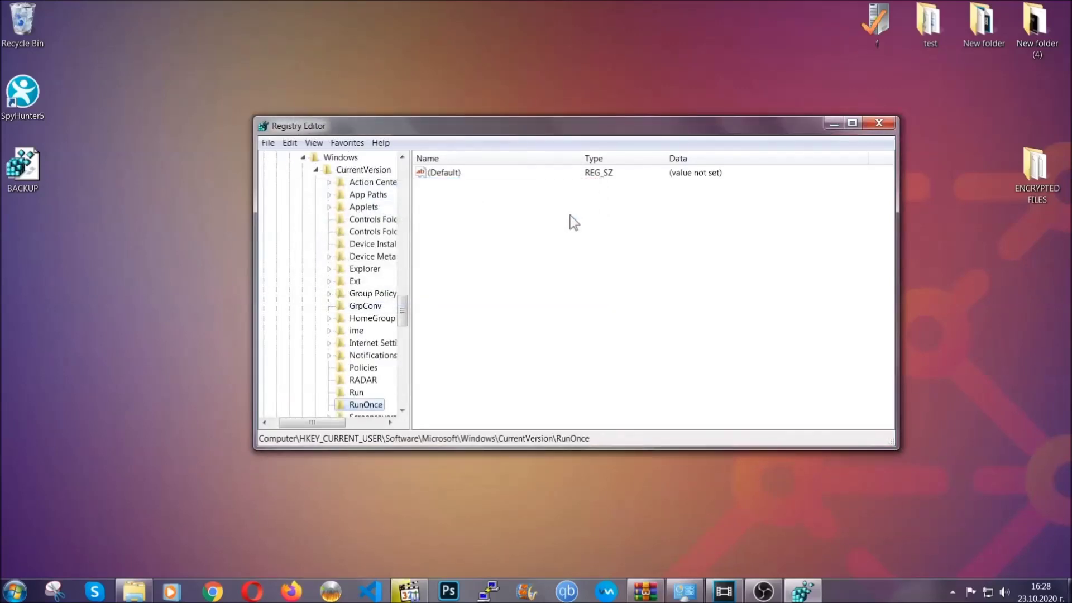
drag(403, 308, 403, 320)
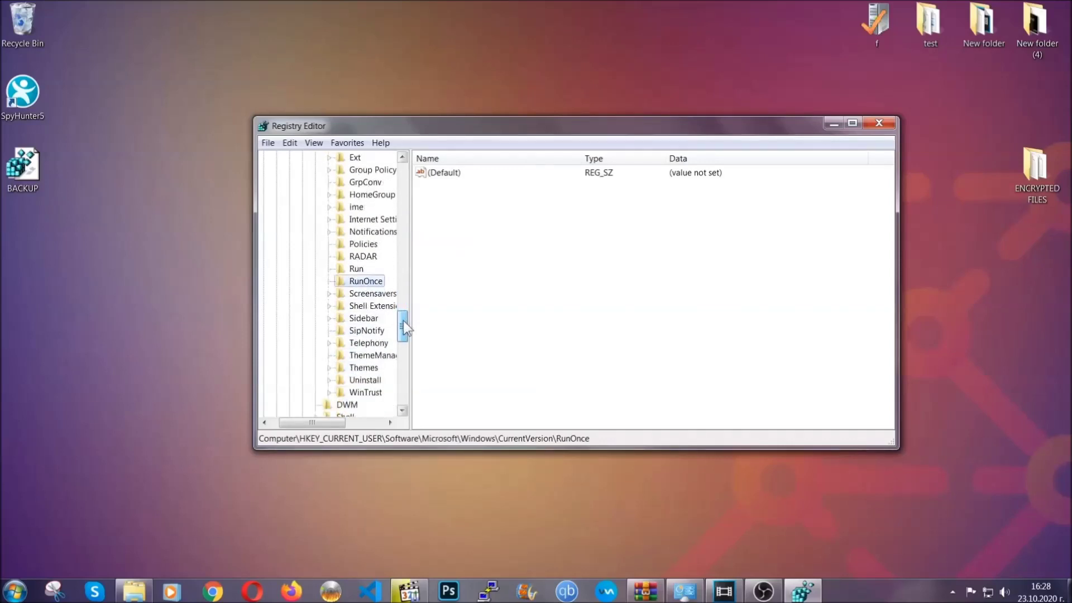
click(356, 268)
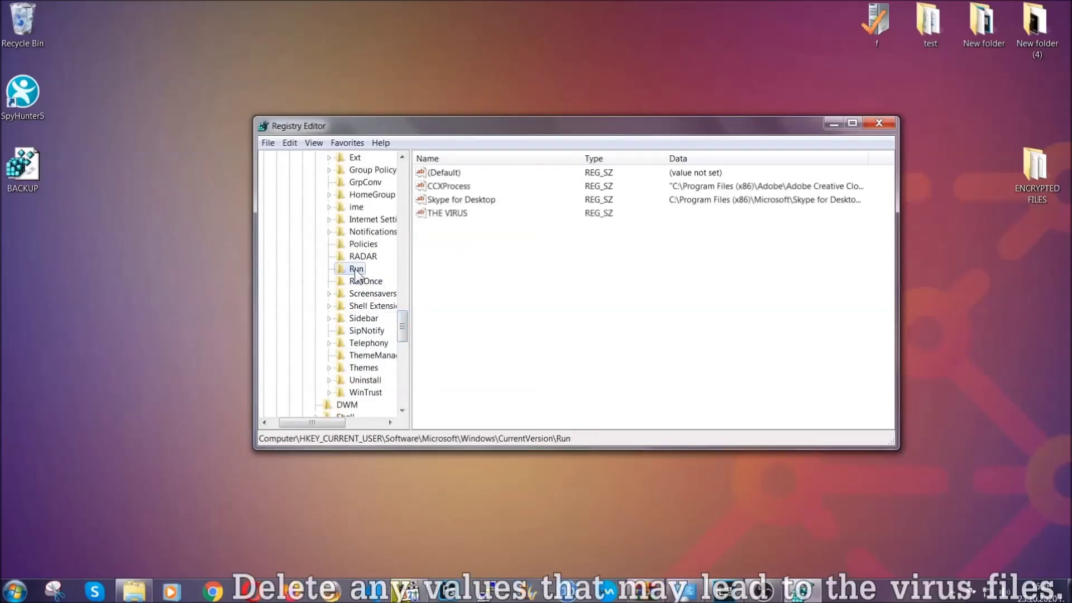
Delete THE VIRUS value from the Run key and confirm the deletion
click(440, 215)
right_click(440, 215)
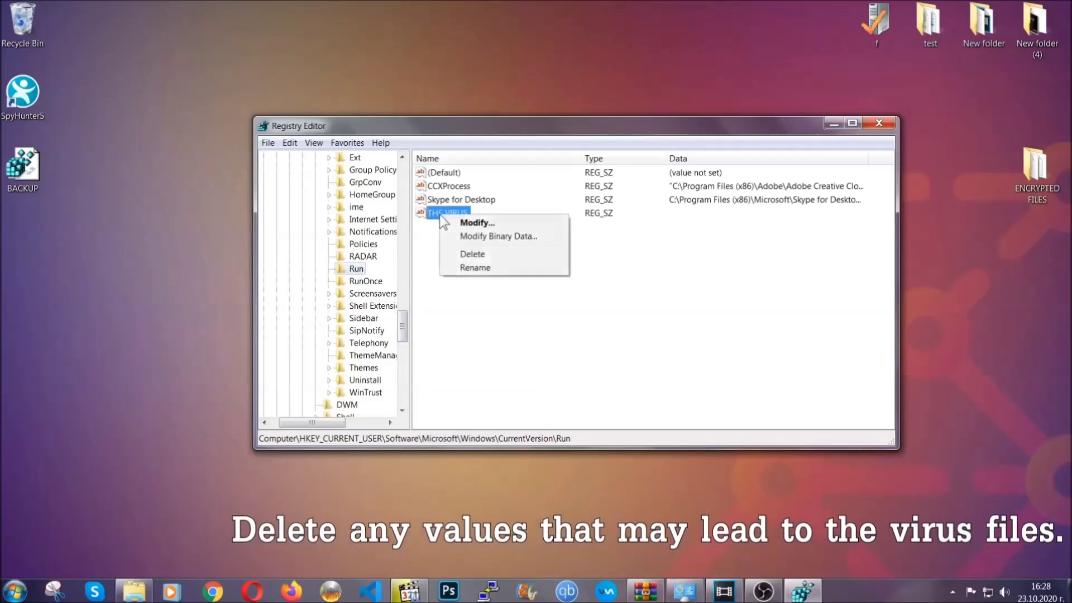
click(463, 255)
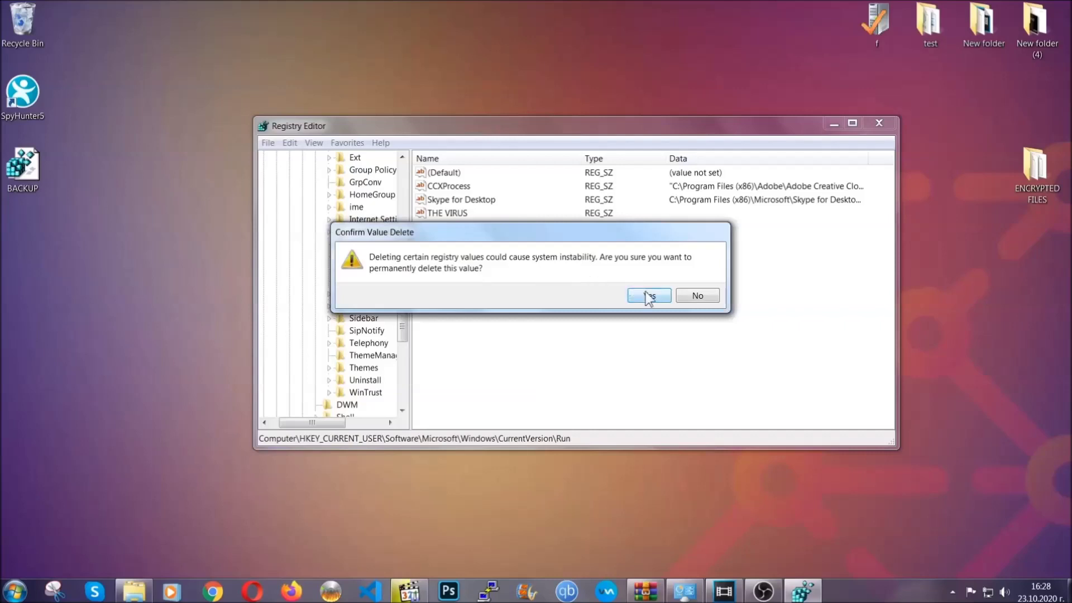
click(649, 296)
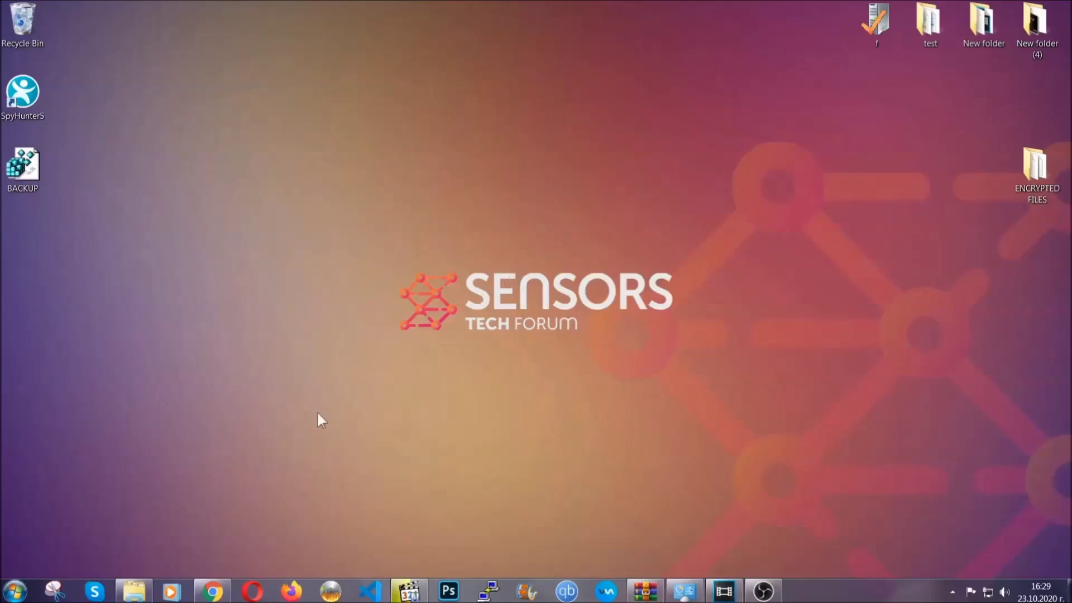
Bring Chrome forward and highlight the SensorsTechForum recovery article's URL
click(212, 591)
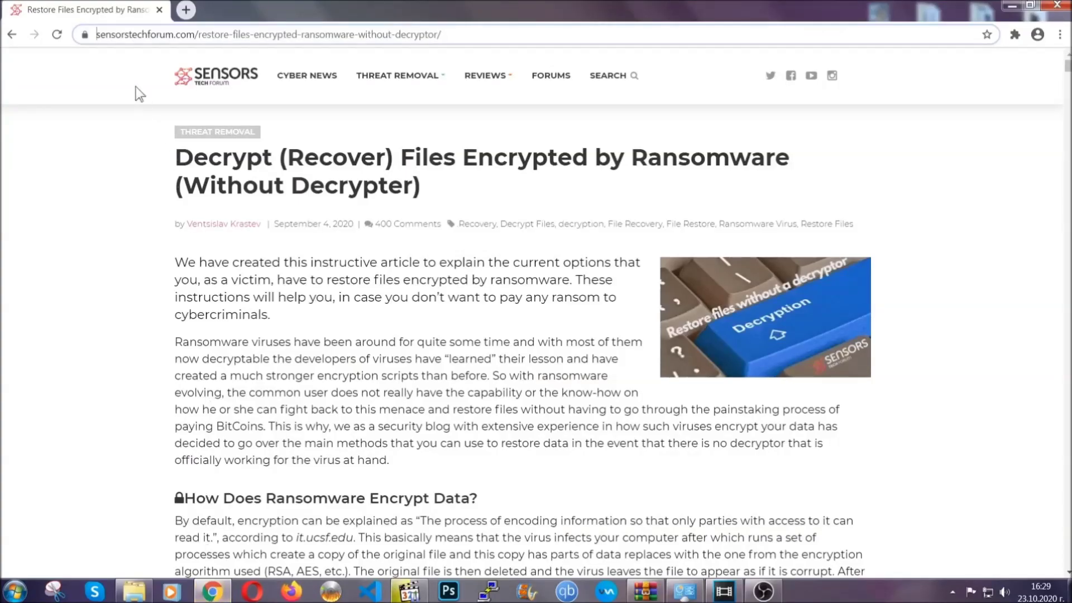
click(98, 34)
drag(98, 34, 484, 39)
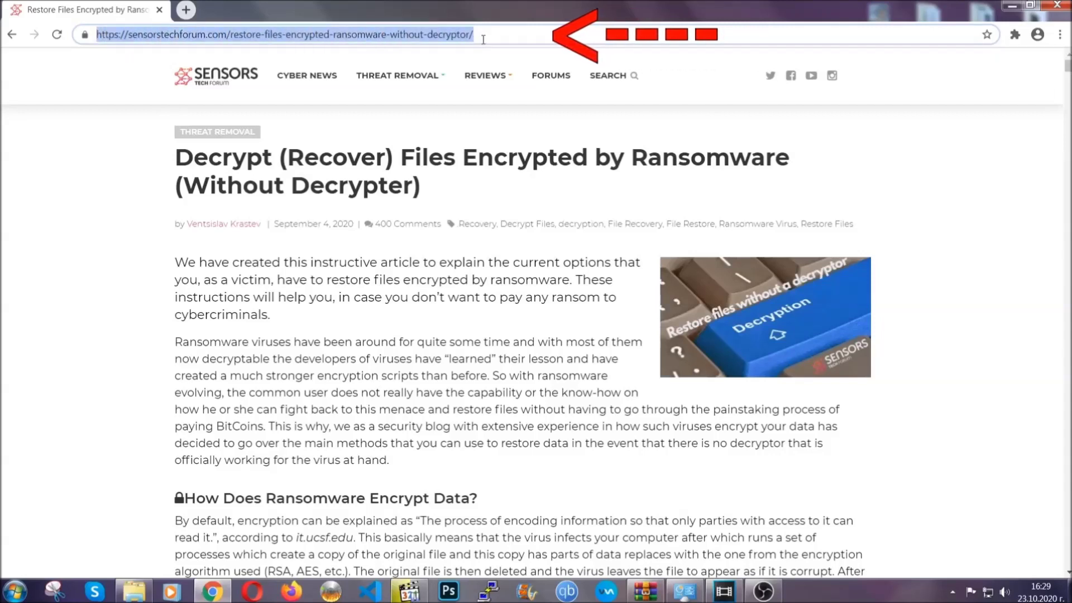
Scroll down to the restore methods and expand the Method 2 Windows Backup section
mouse_move(485, 75)
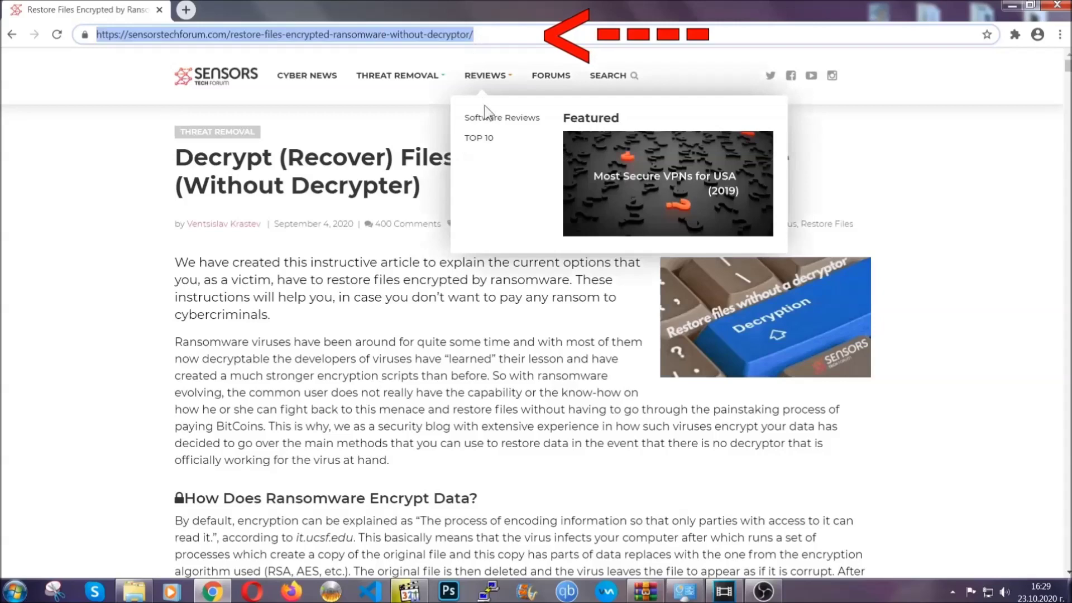
scroll(551, 304, down, 5)
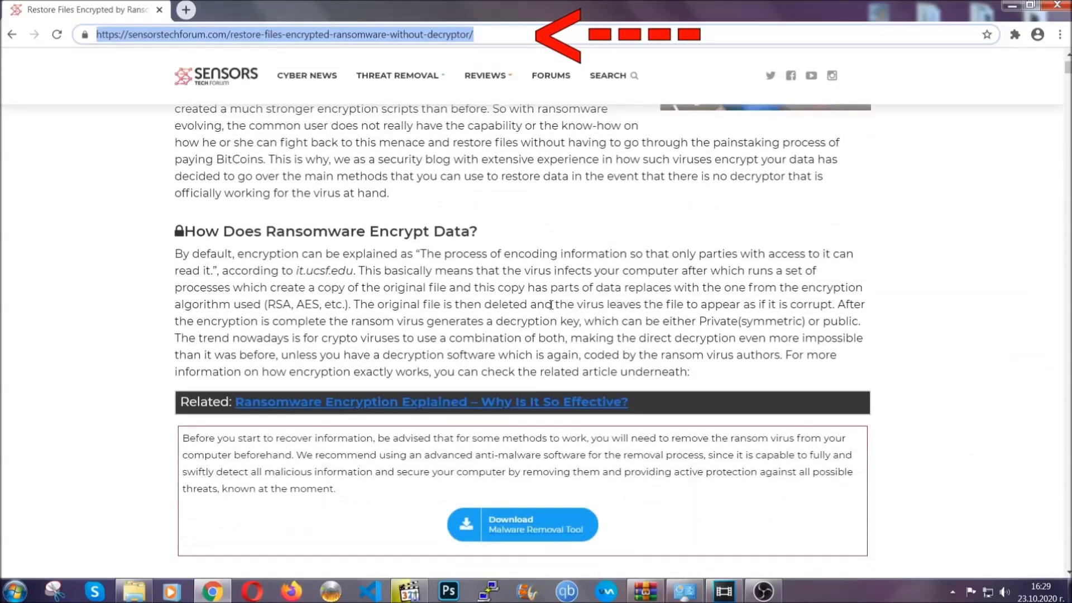
scroll(551, 304, down, 6)
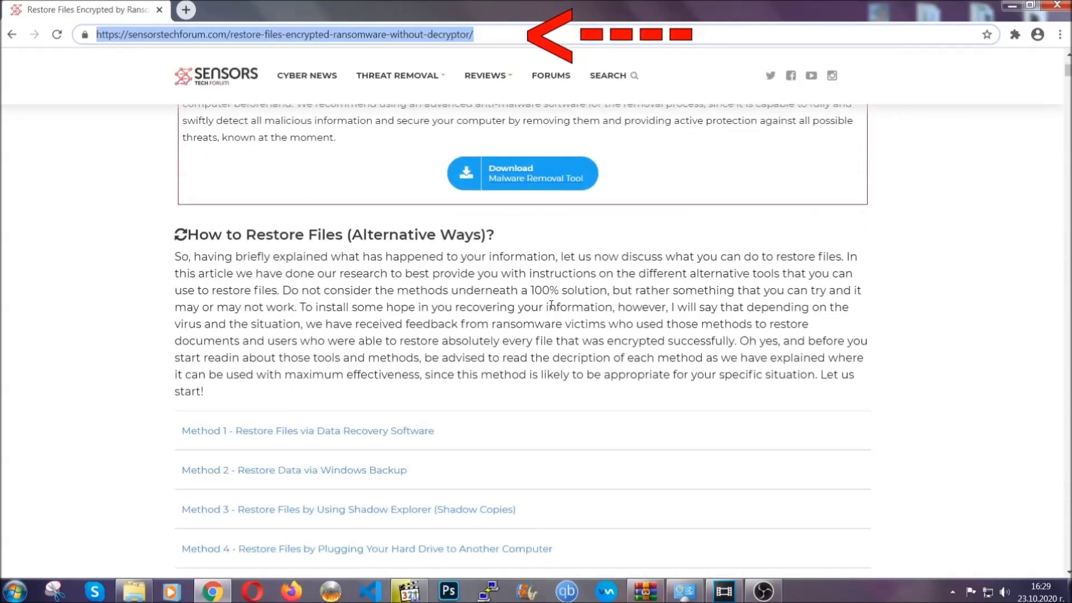
scroll(551, 304, down, 4)
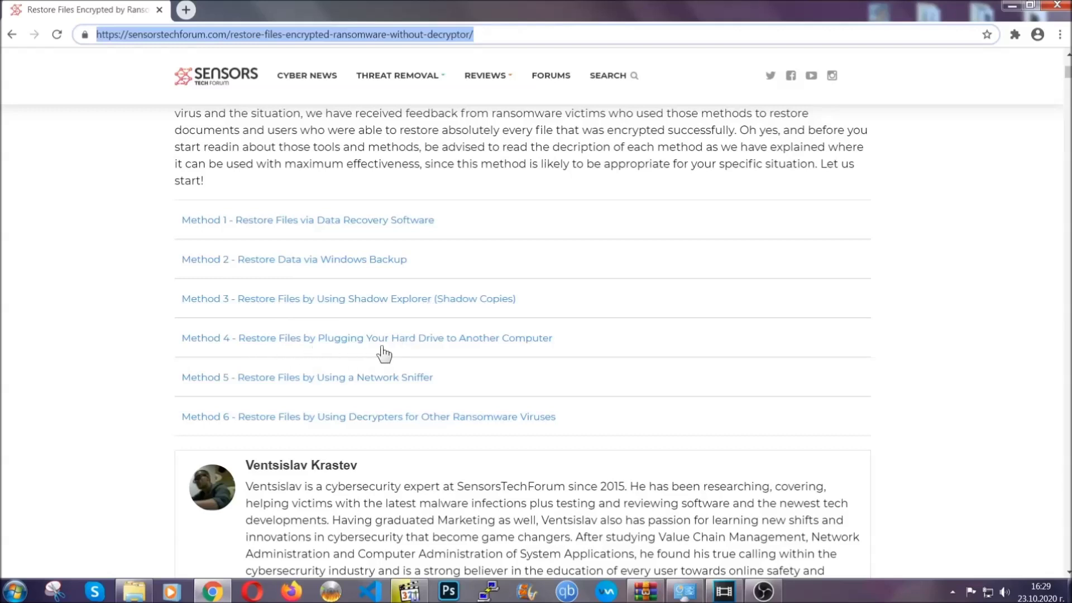
click(334, 259)
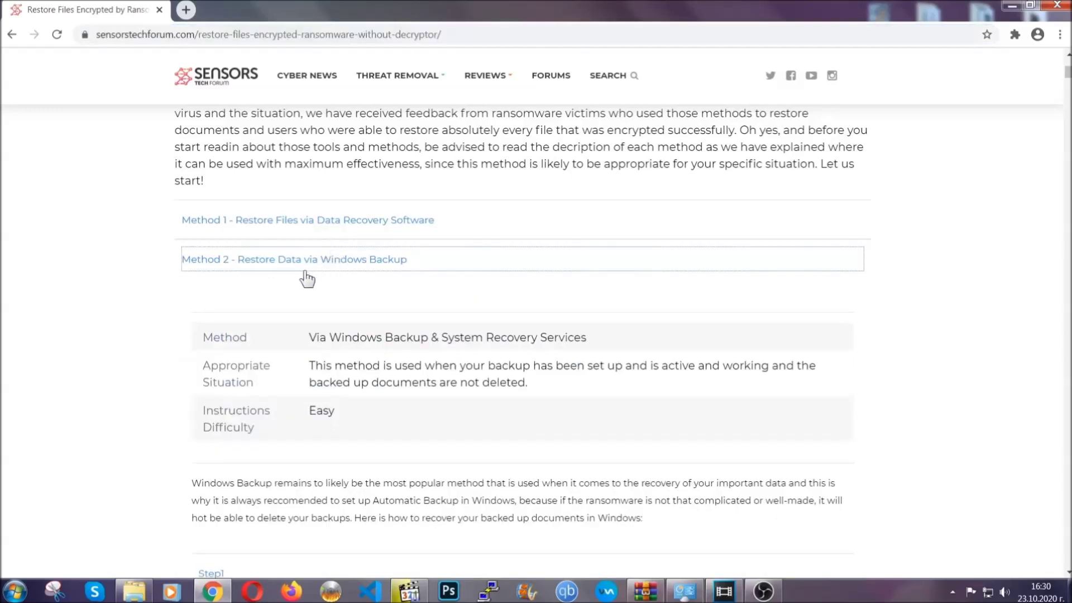
Highlight the Method 2 summary table text, then clear the highlight
drag(310, 334, 377, 417)
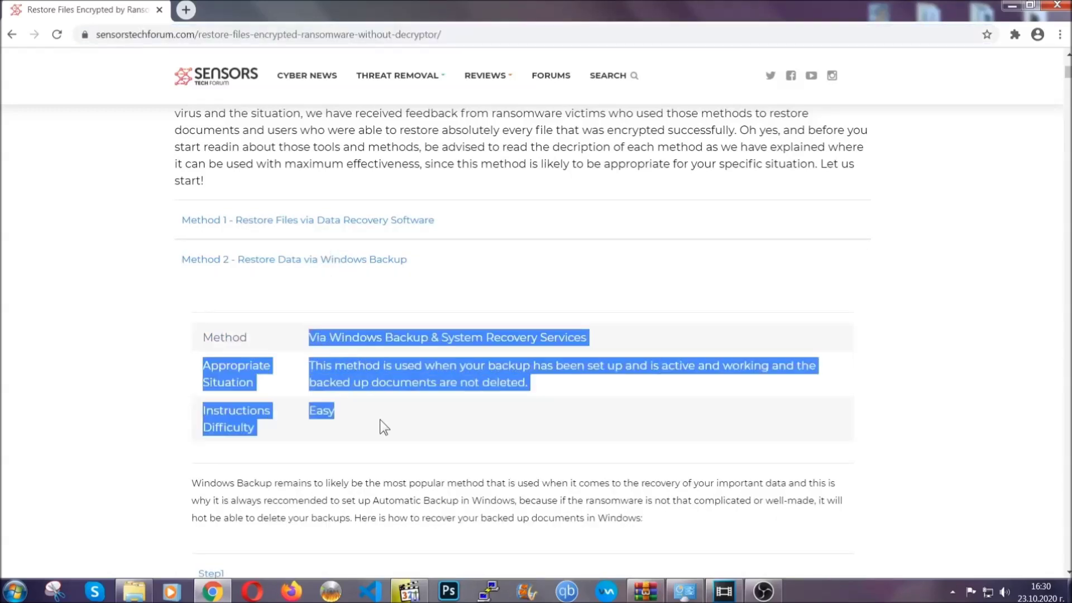
click(383, 416)
scroll(383, 416, down, 4)
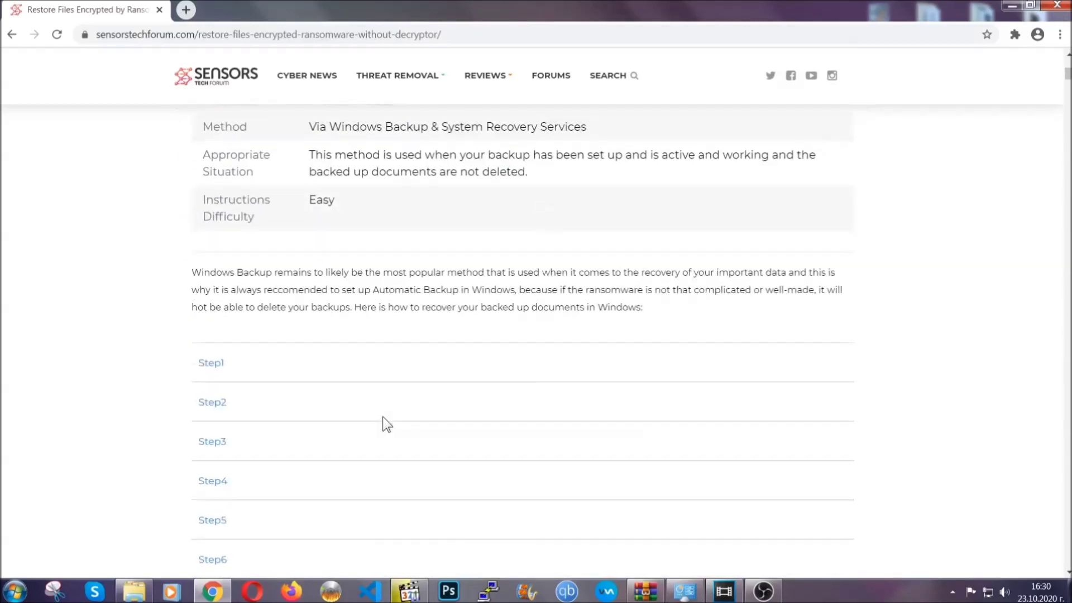
scroll(383, 417, down, 1)
Expand Step1, Step2 and Step3 of the Windows Backup instructions
click(223, 292)
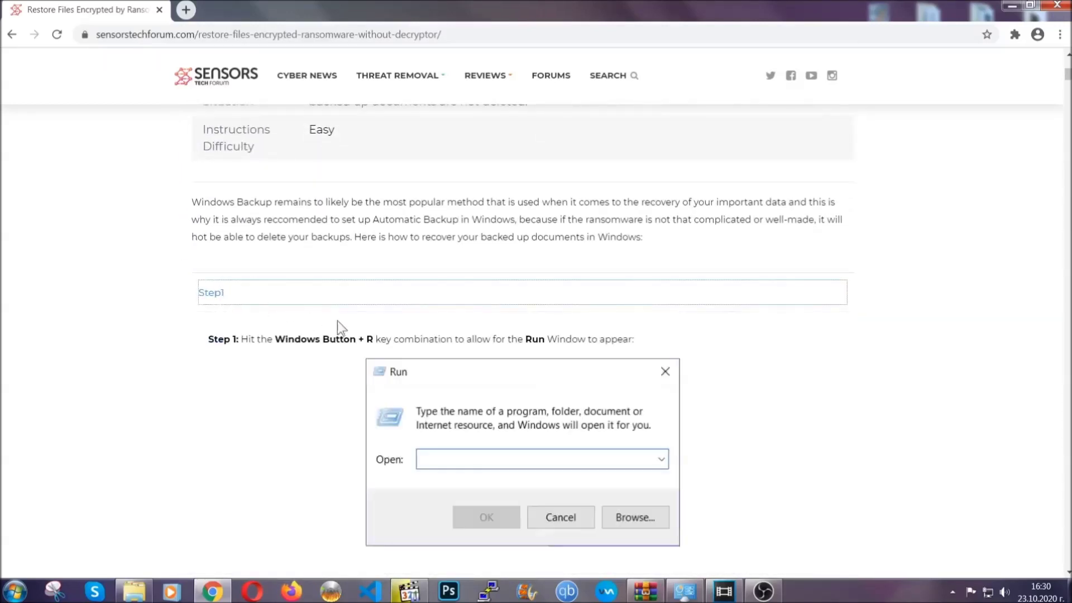
scroll(502, 347, down, 5)
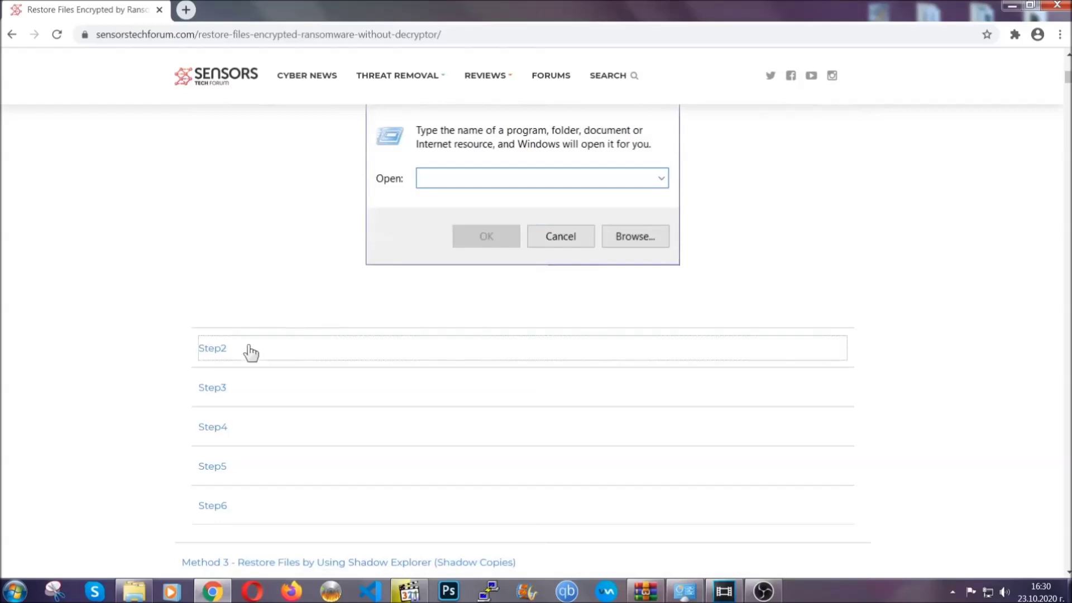
click(251, 351)
scroll(481, 353, down, 5)
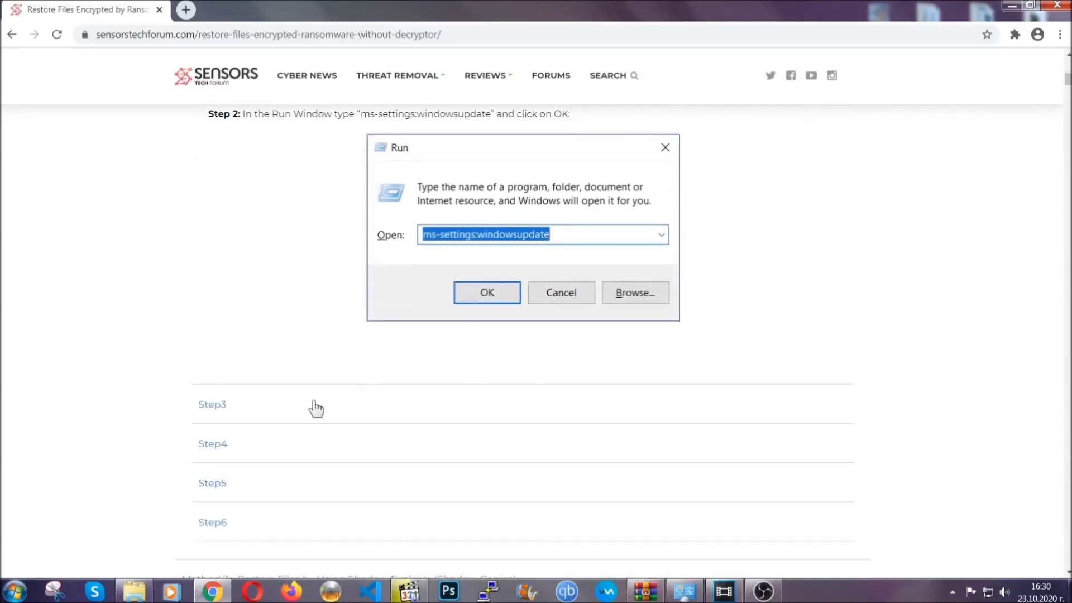
click(316, 409)
Read through the expanded backup steps, then minimize Chrome to reveal the desktop
scroll(474, 383, down, 4)
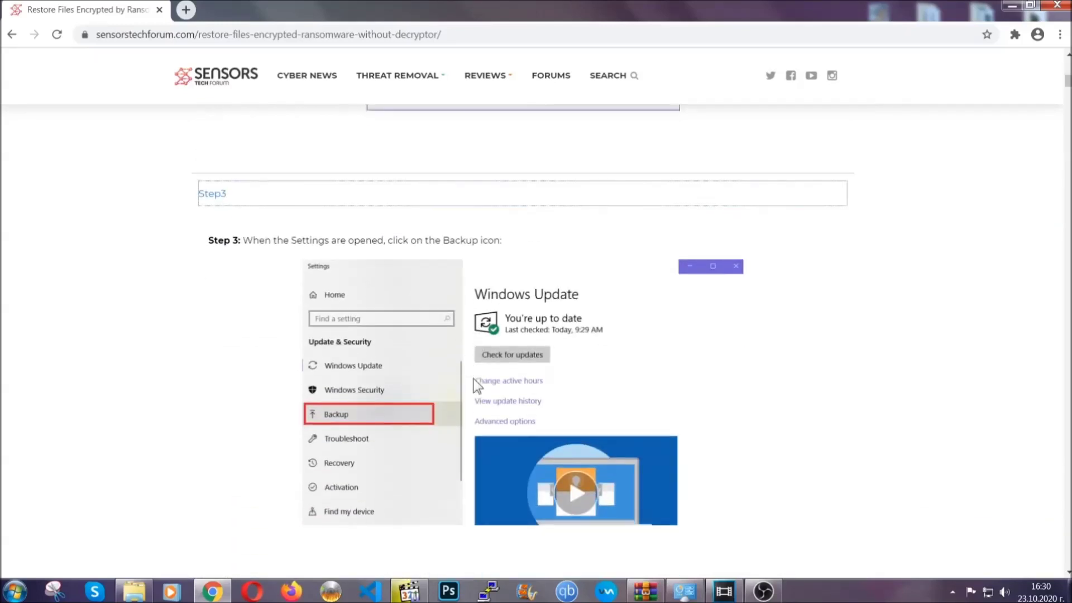
scroll(474, 379, down, 2)
scroll(471, 380, down, 3)
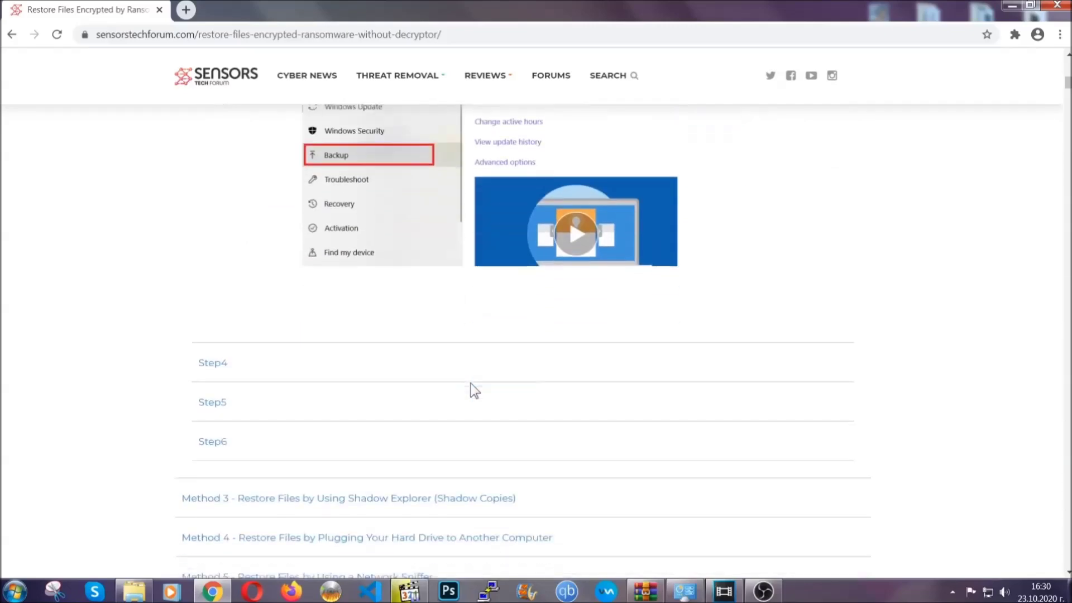
scroll(470, 383, down, 8)
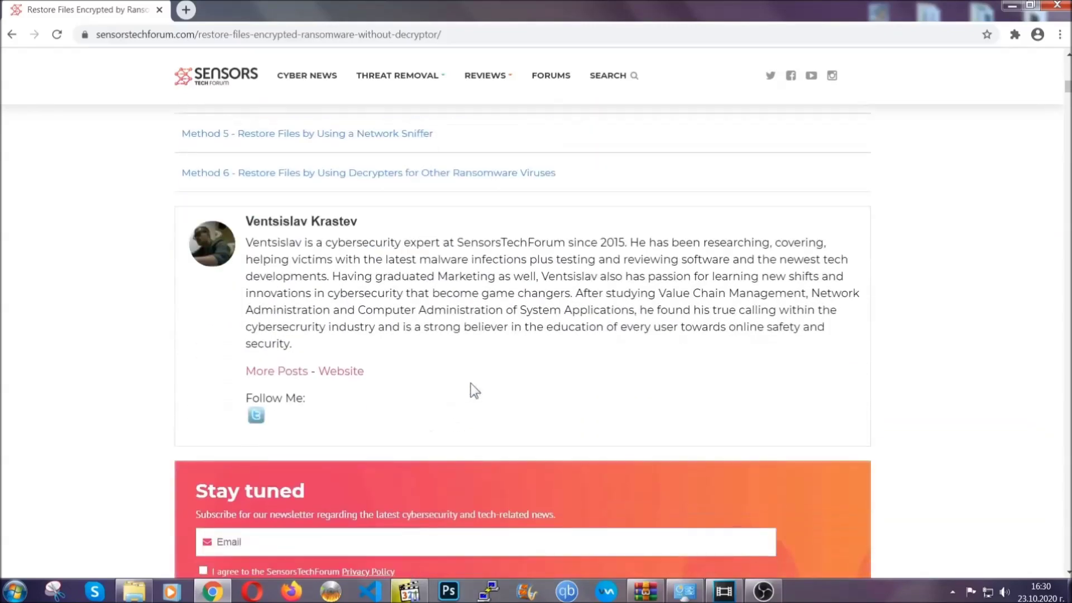
scroll(471, 383, up, 20)
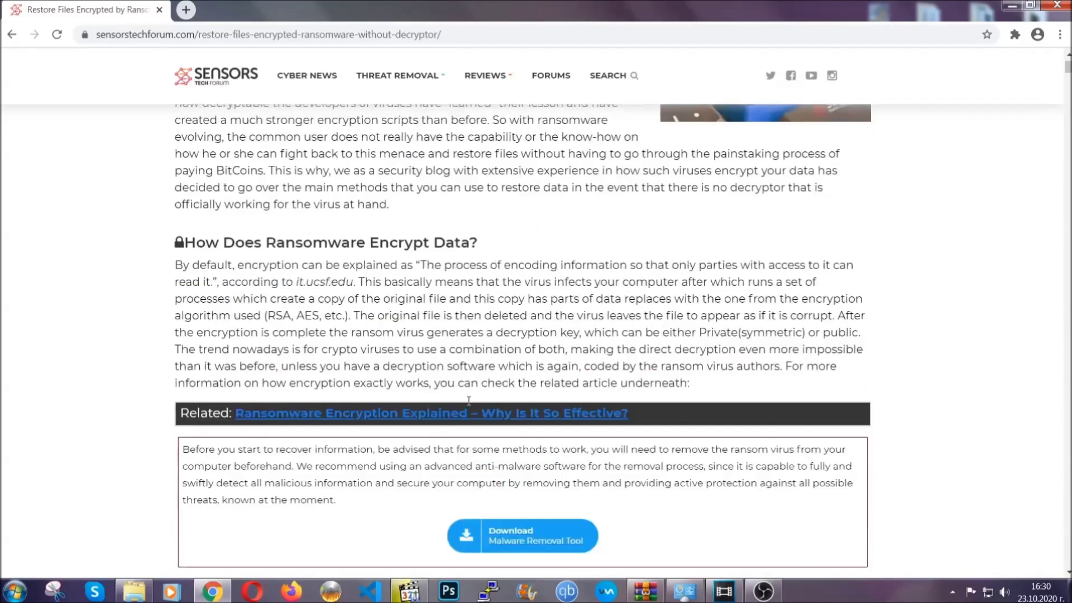
scroll(469, 400, up, 5)
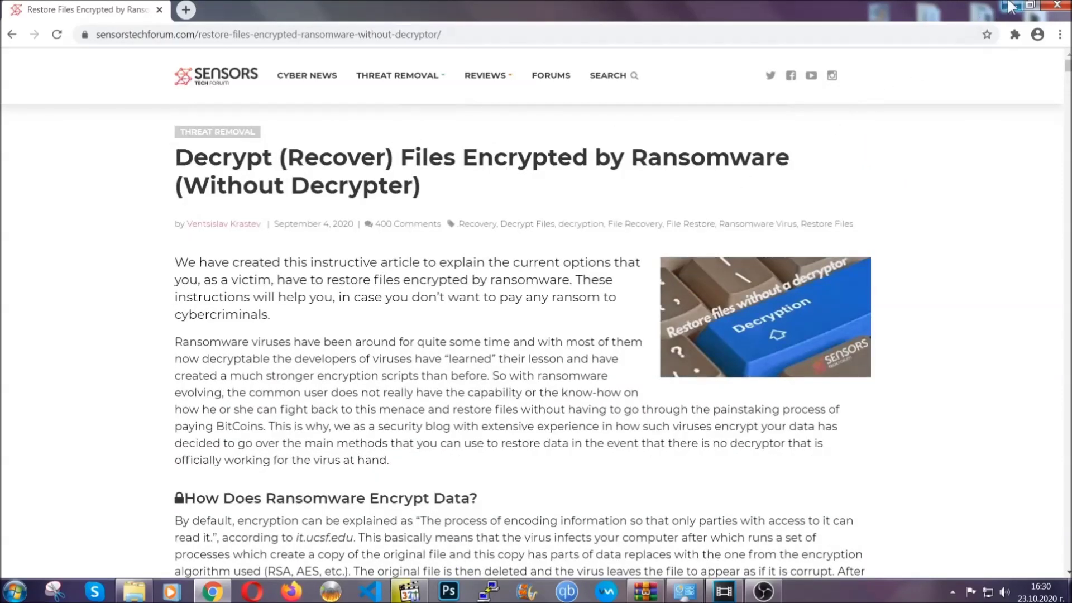
click(1010, 5)
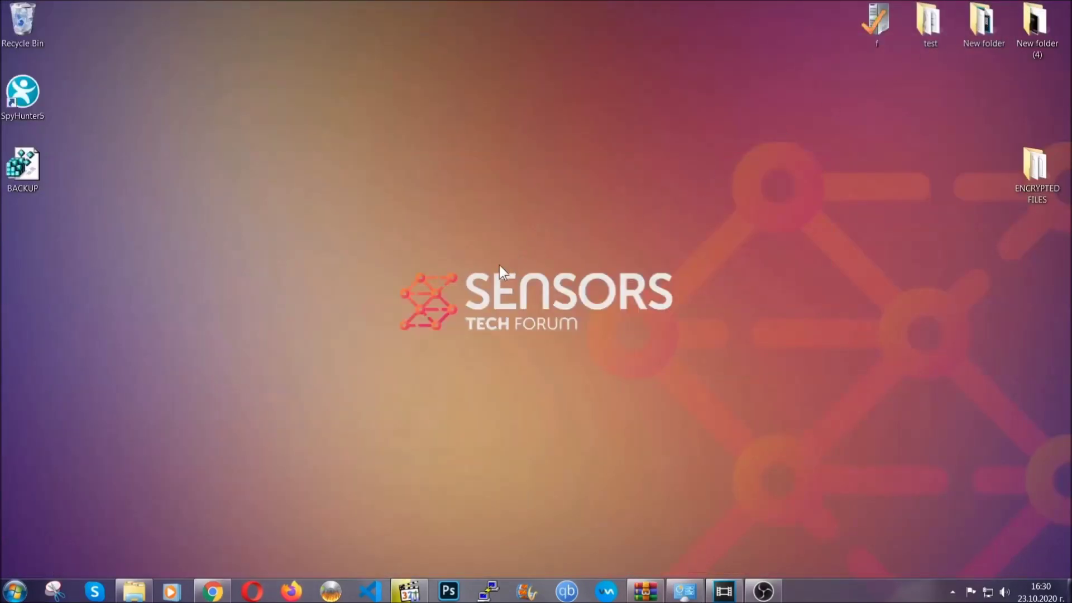